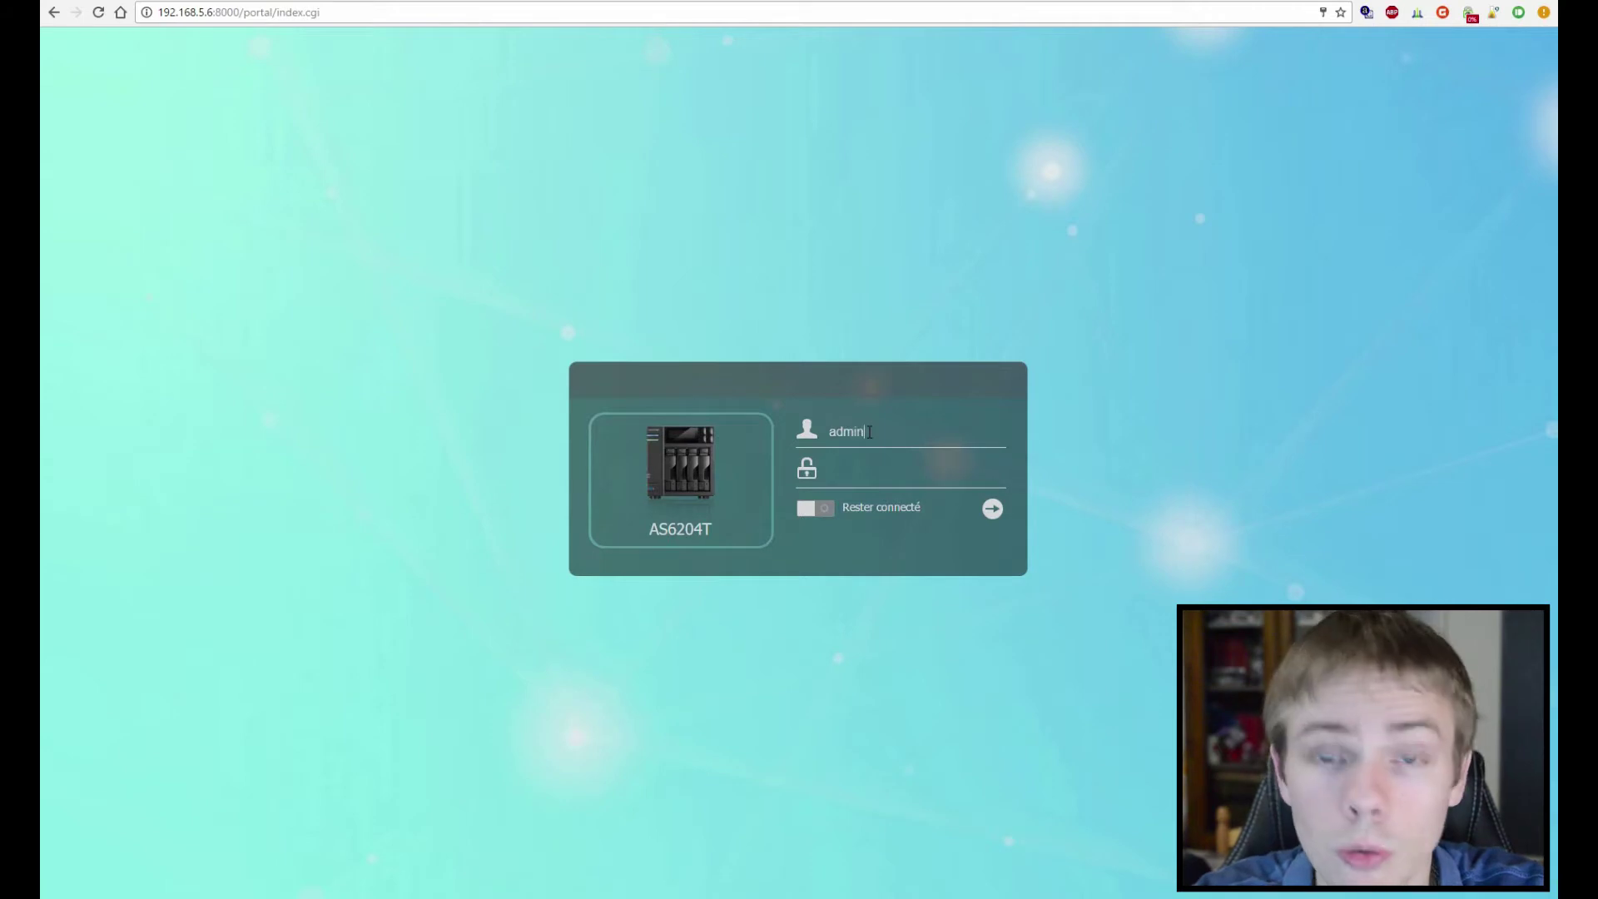
Sign in with the admin username and its password to reach the 'Le Bureau de Sandstorm' desktop.
type("a")
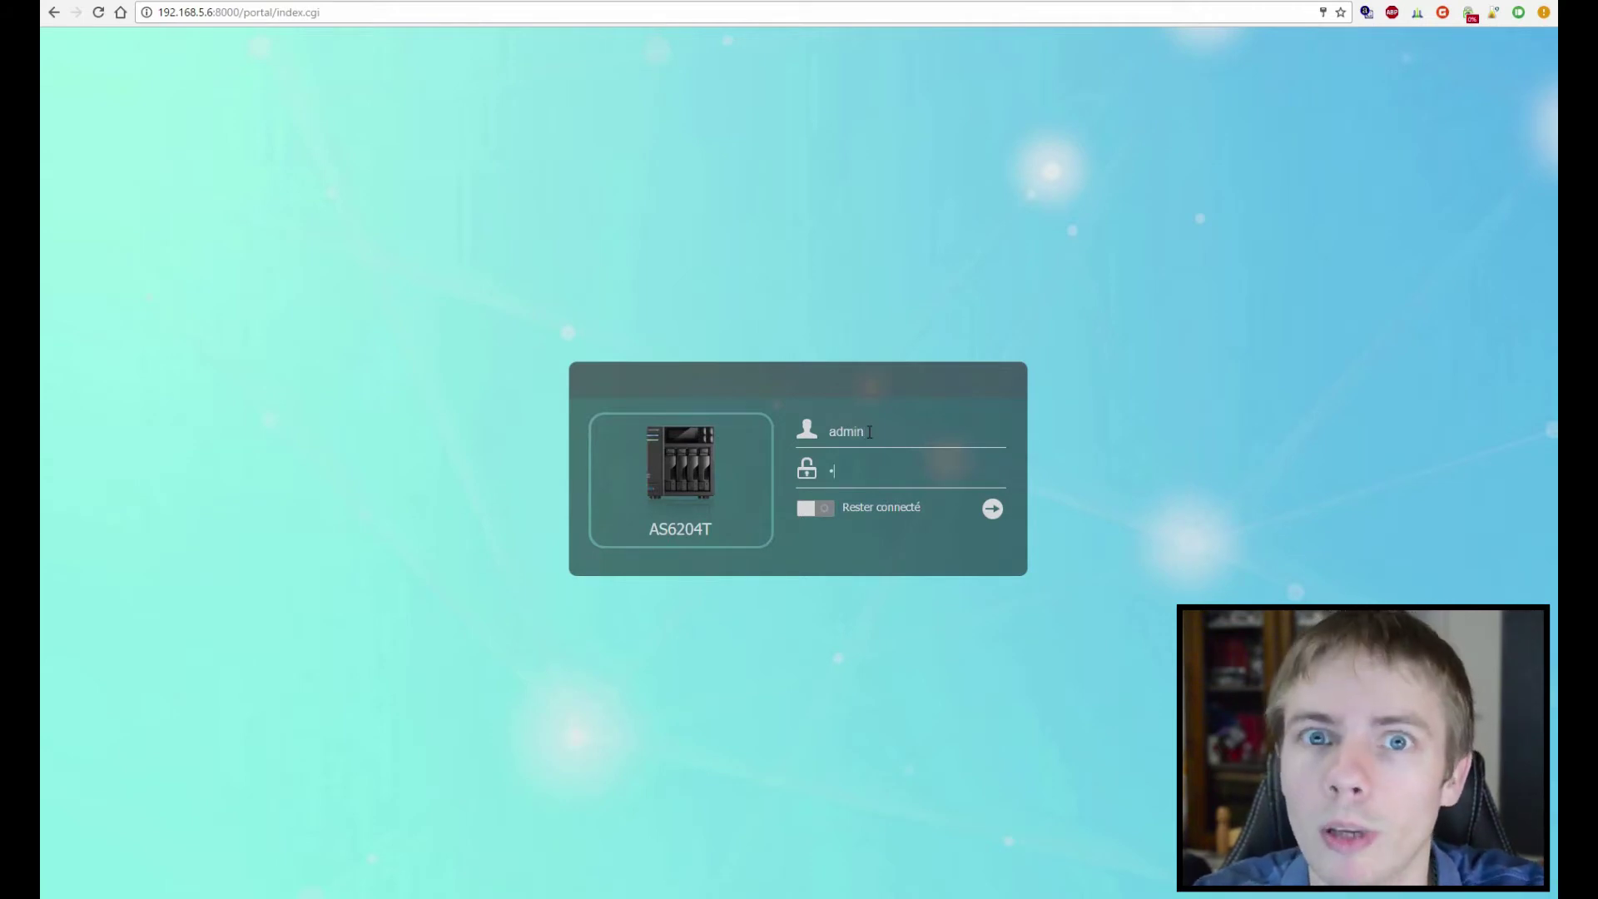
type("dmin")
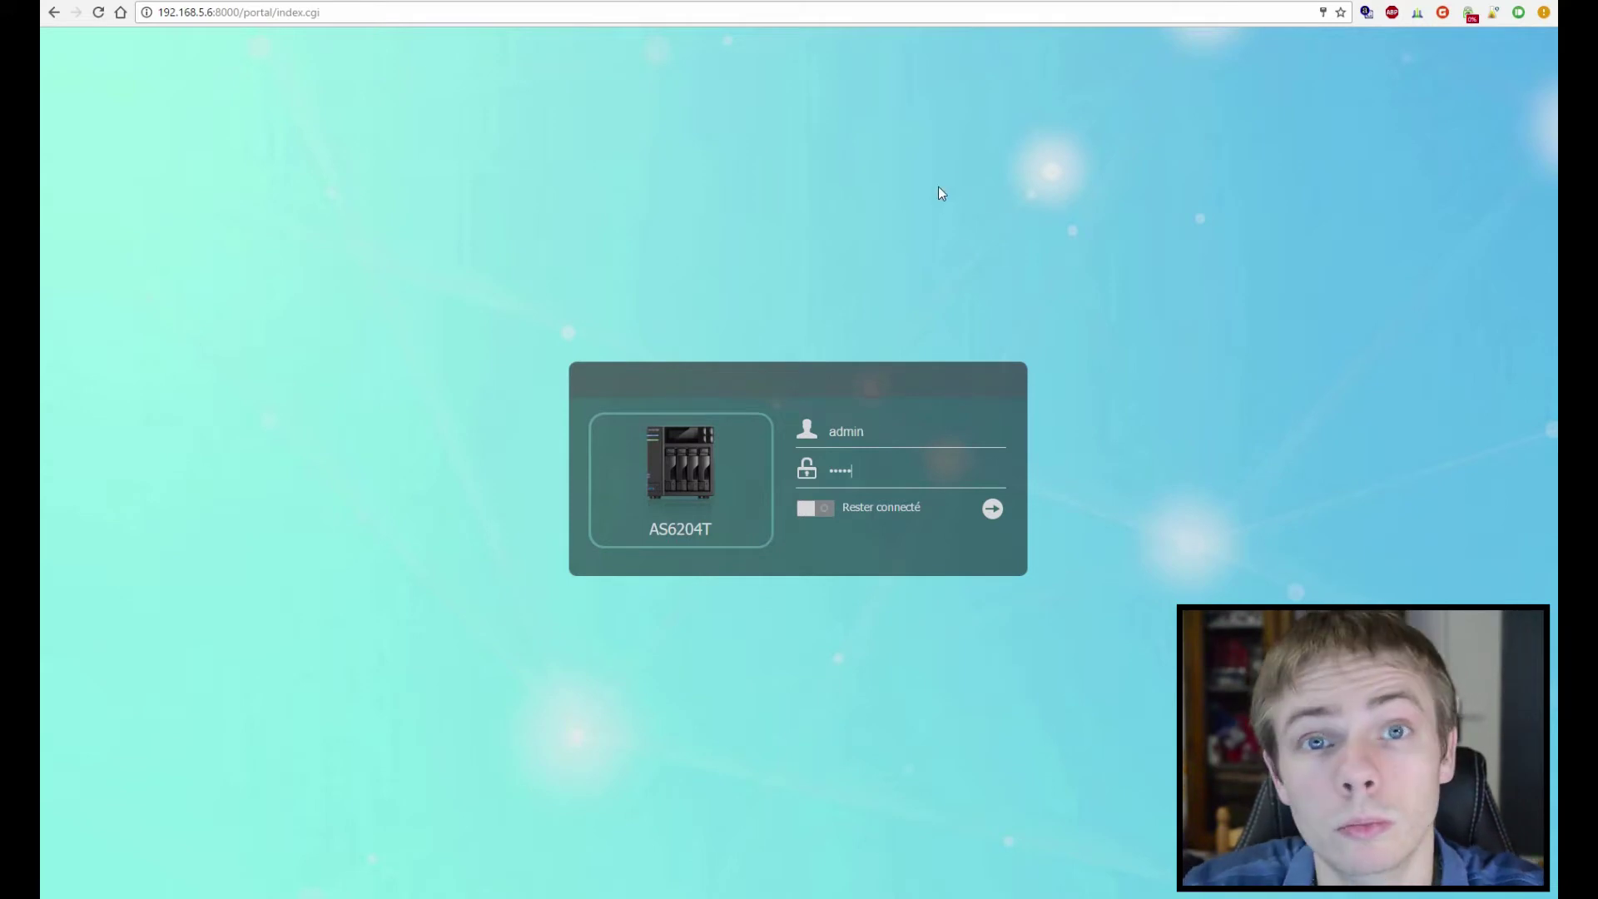
left_click(992, 508)
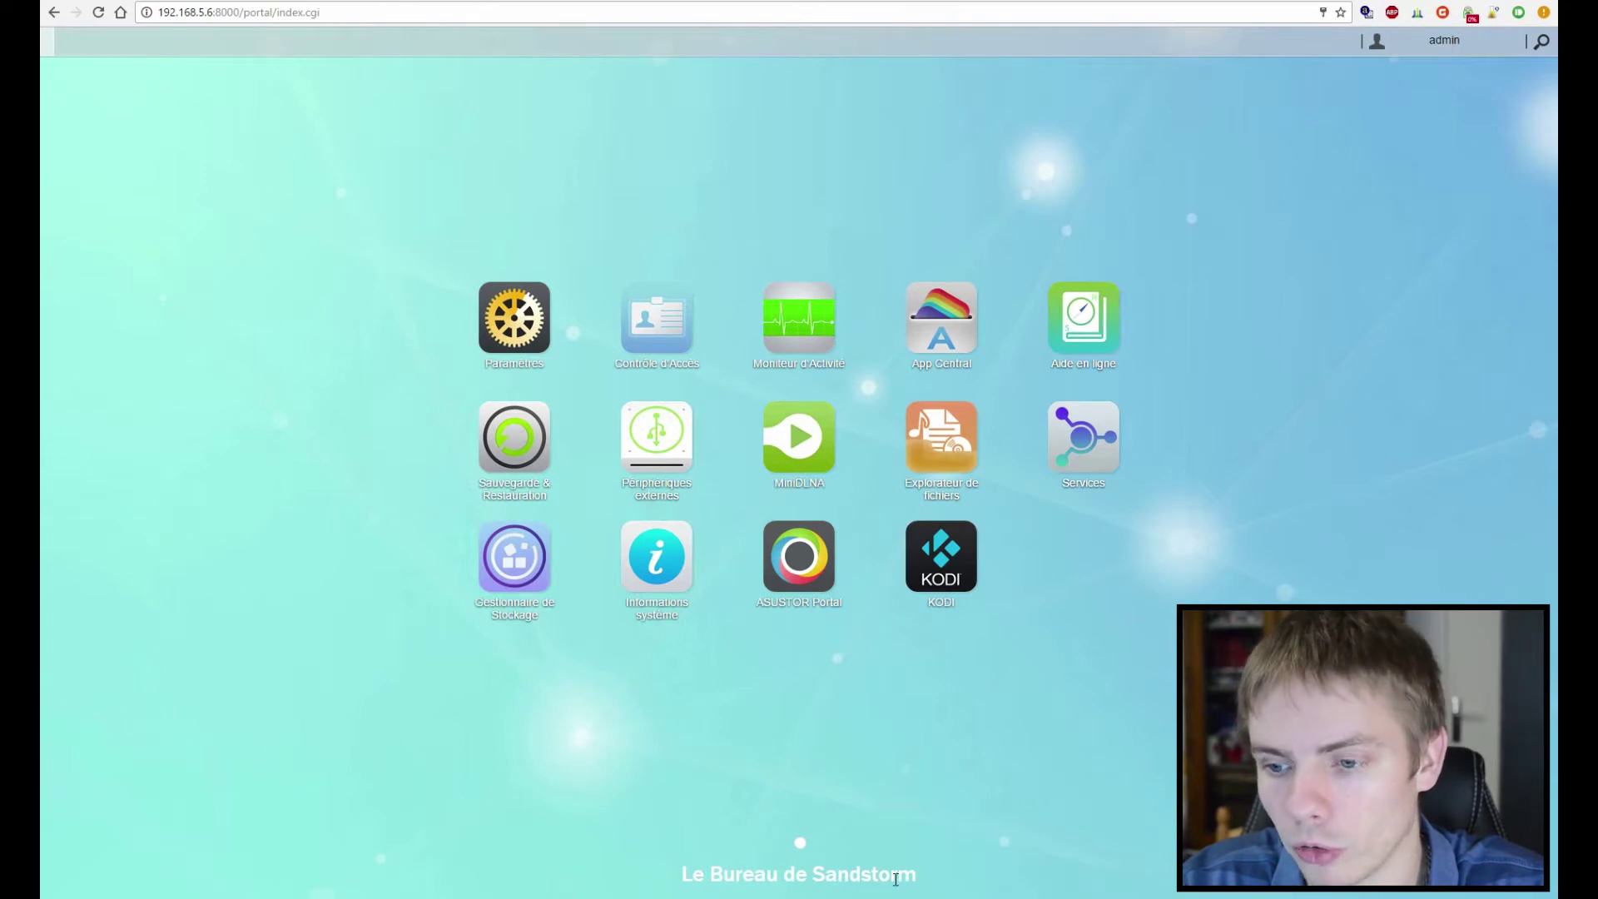
left_click(895, 879)
left_click(953, 886)
key("Return")
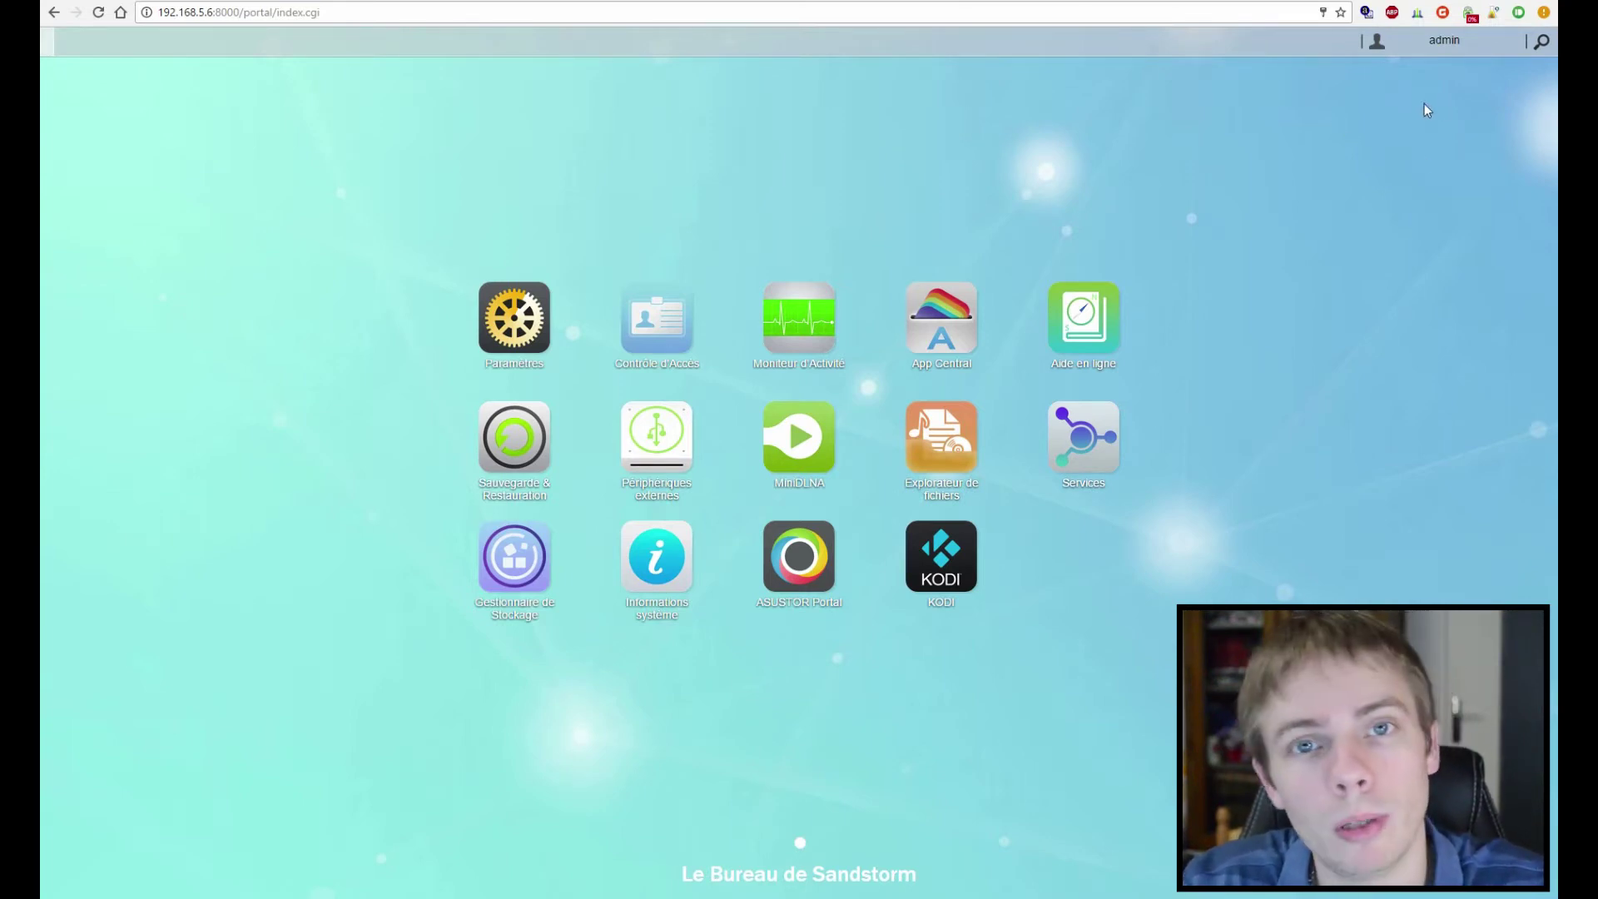
left_click(1541, 41)
left_click(1543, 43)
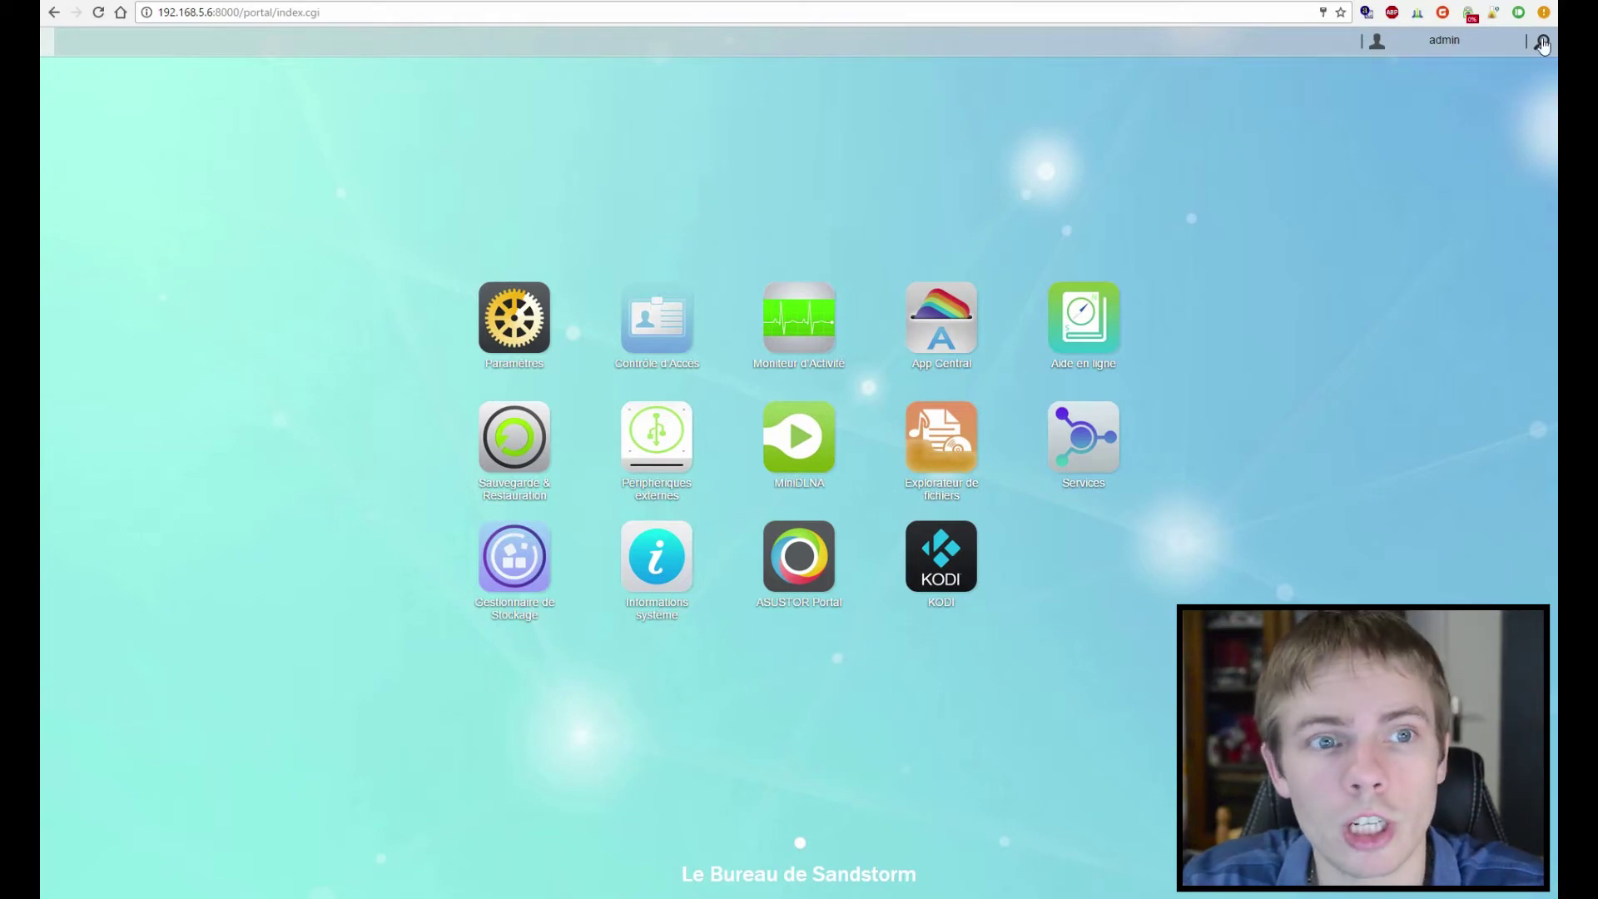
left_click(1456, 41)
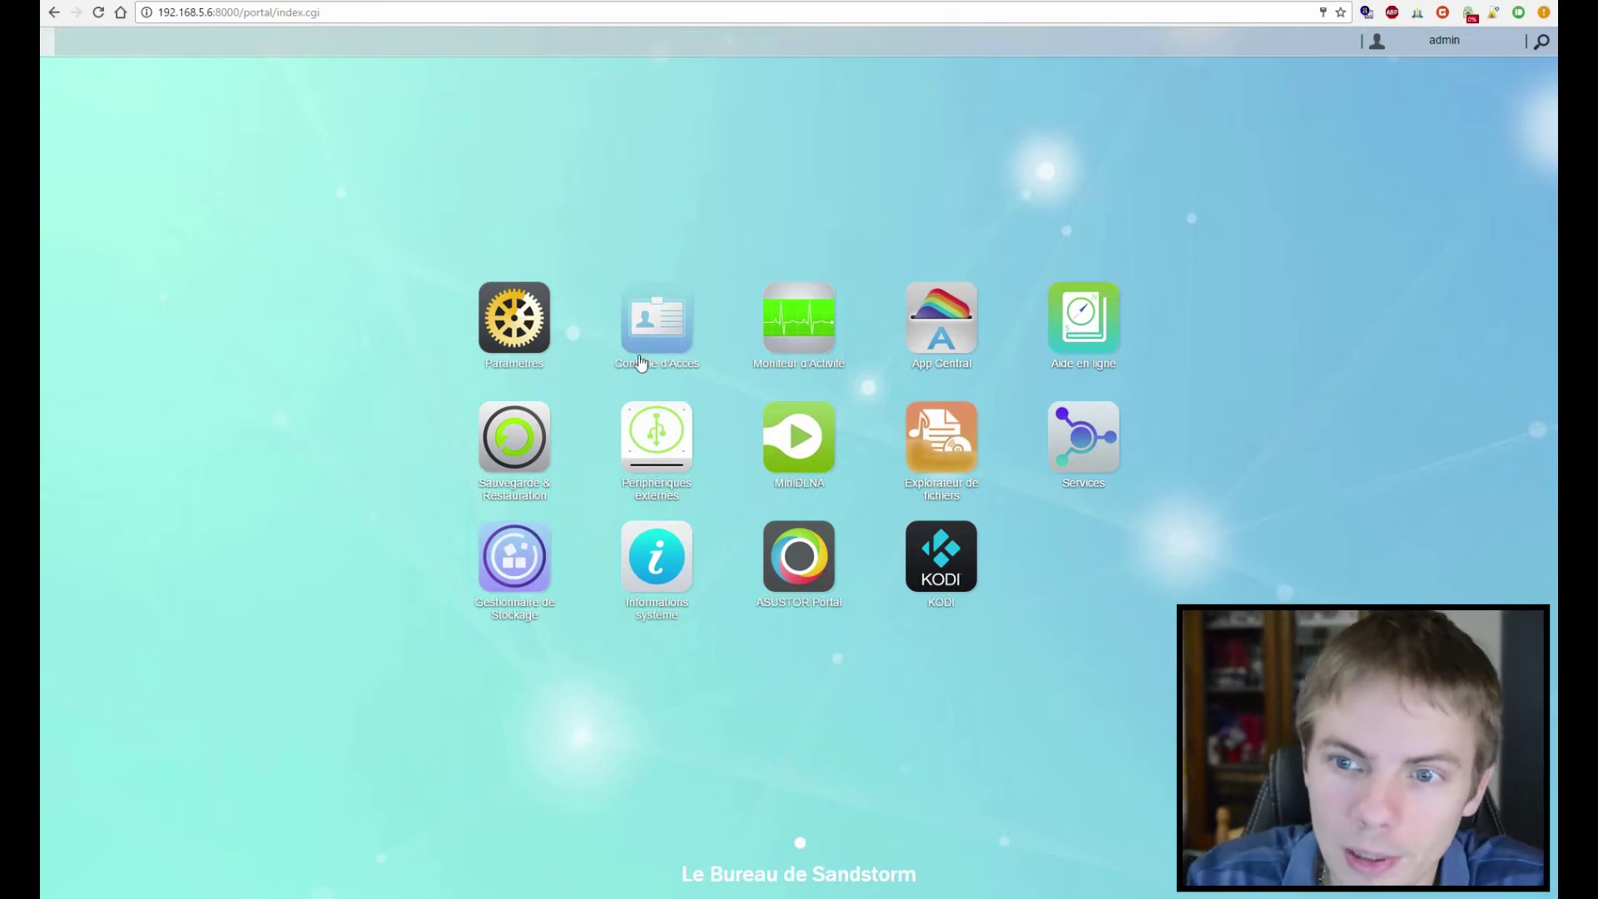
left_click(475, 318)
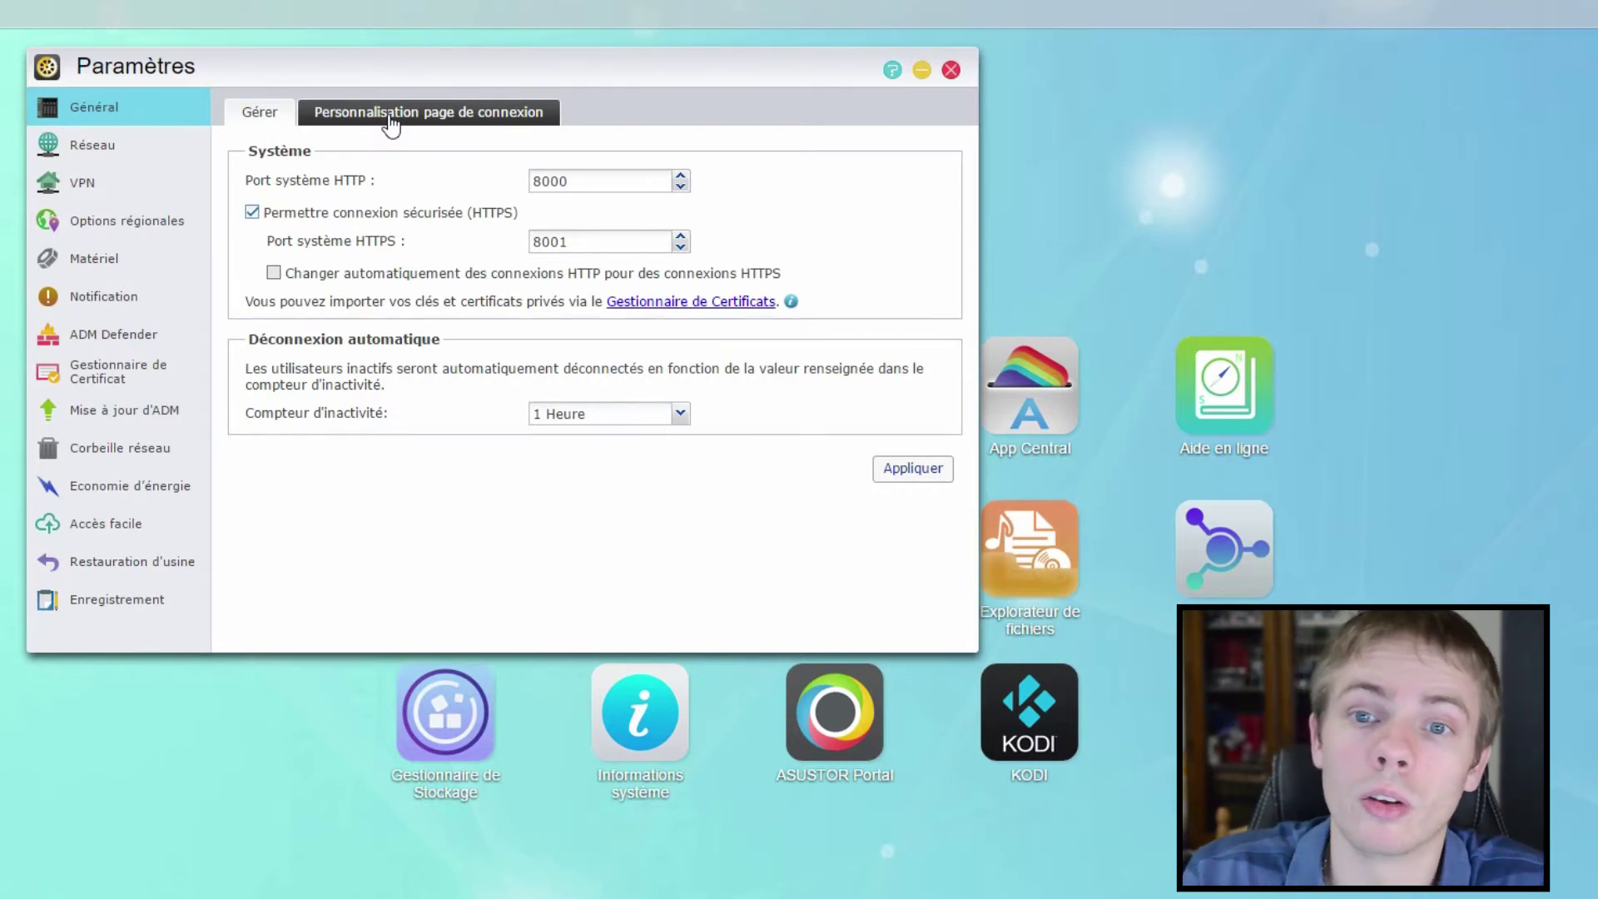
left_click(104, 151)
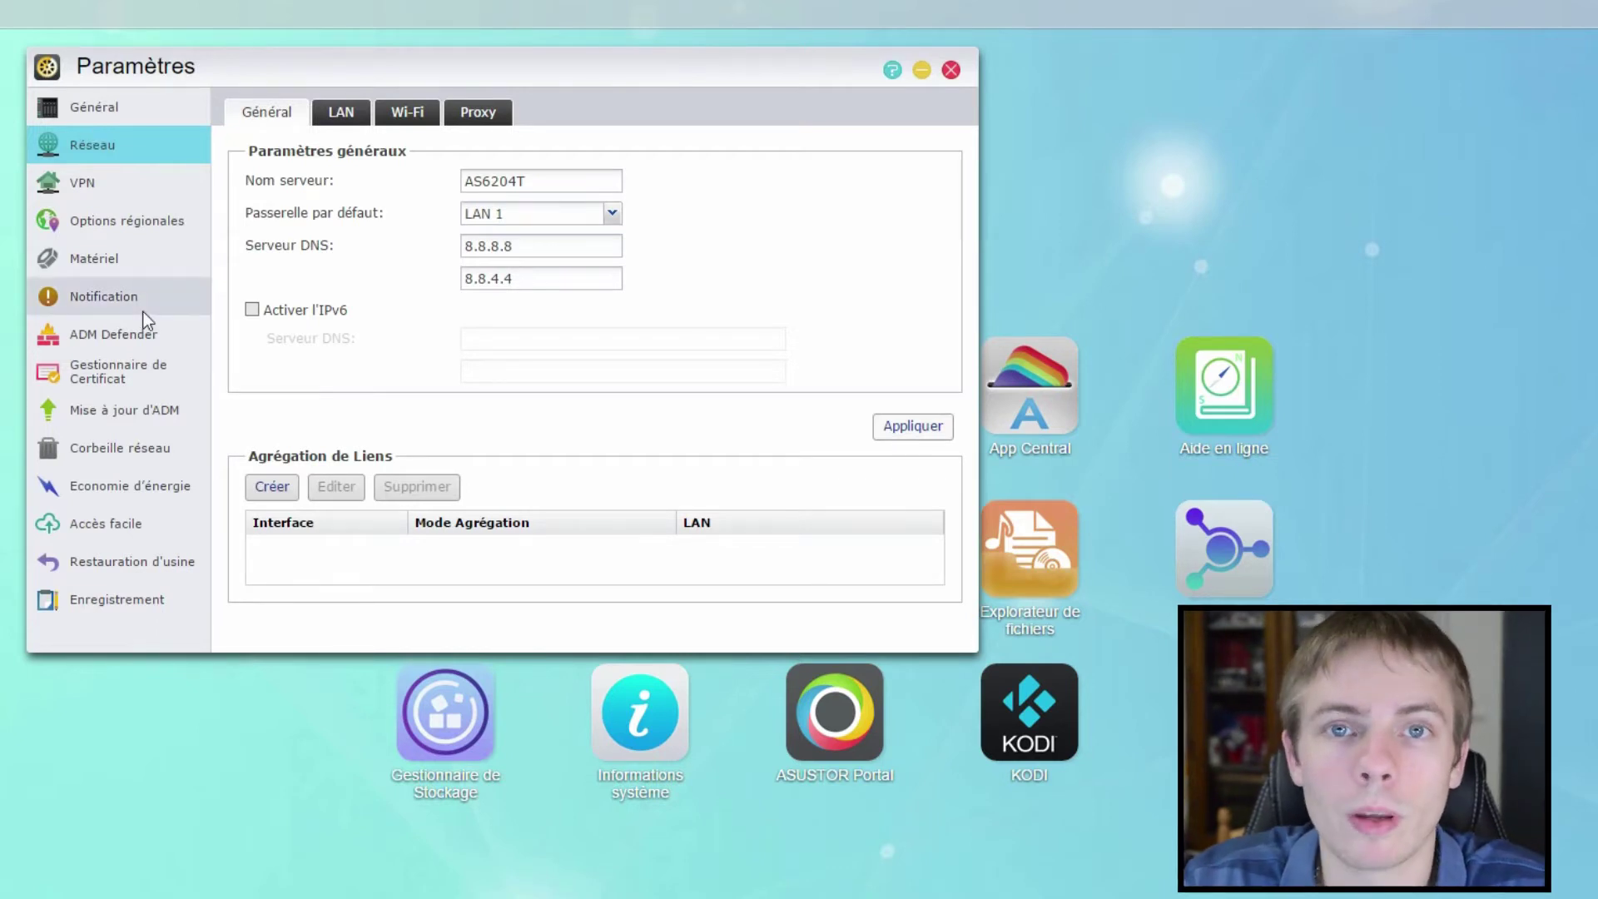
left_click(100, 291)
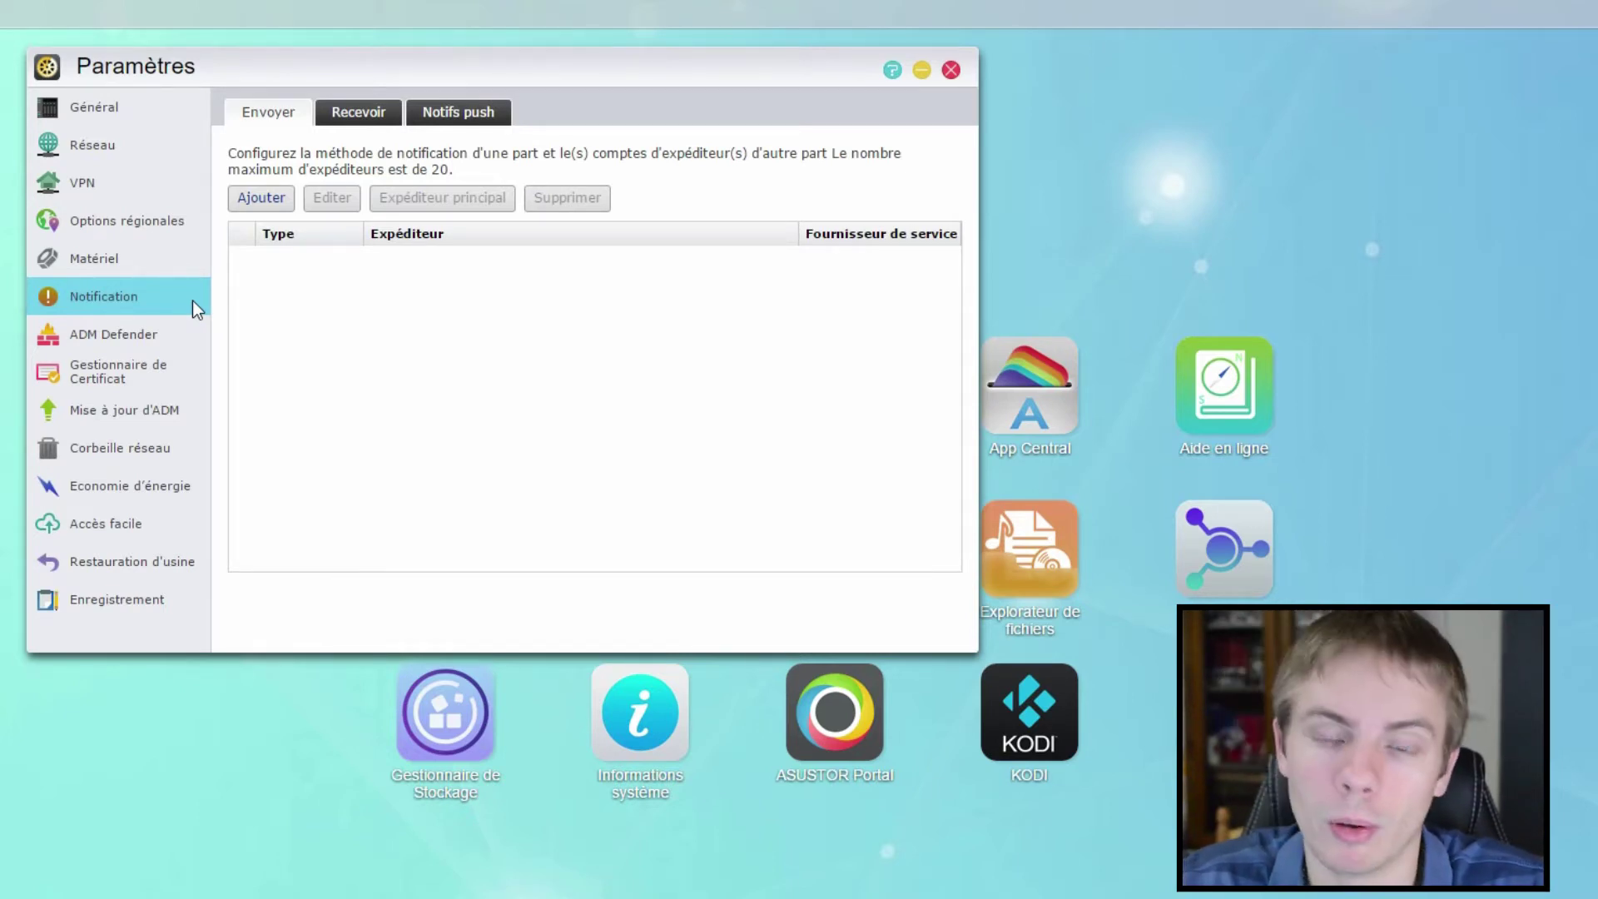
left_click(116, 599)
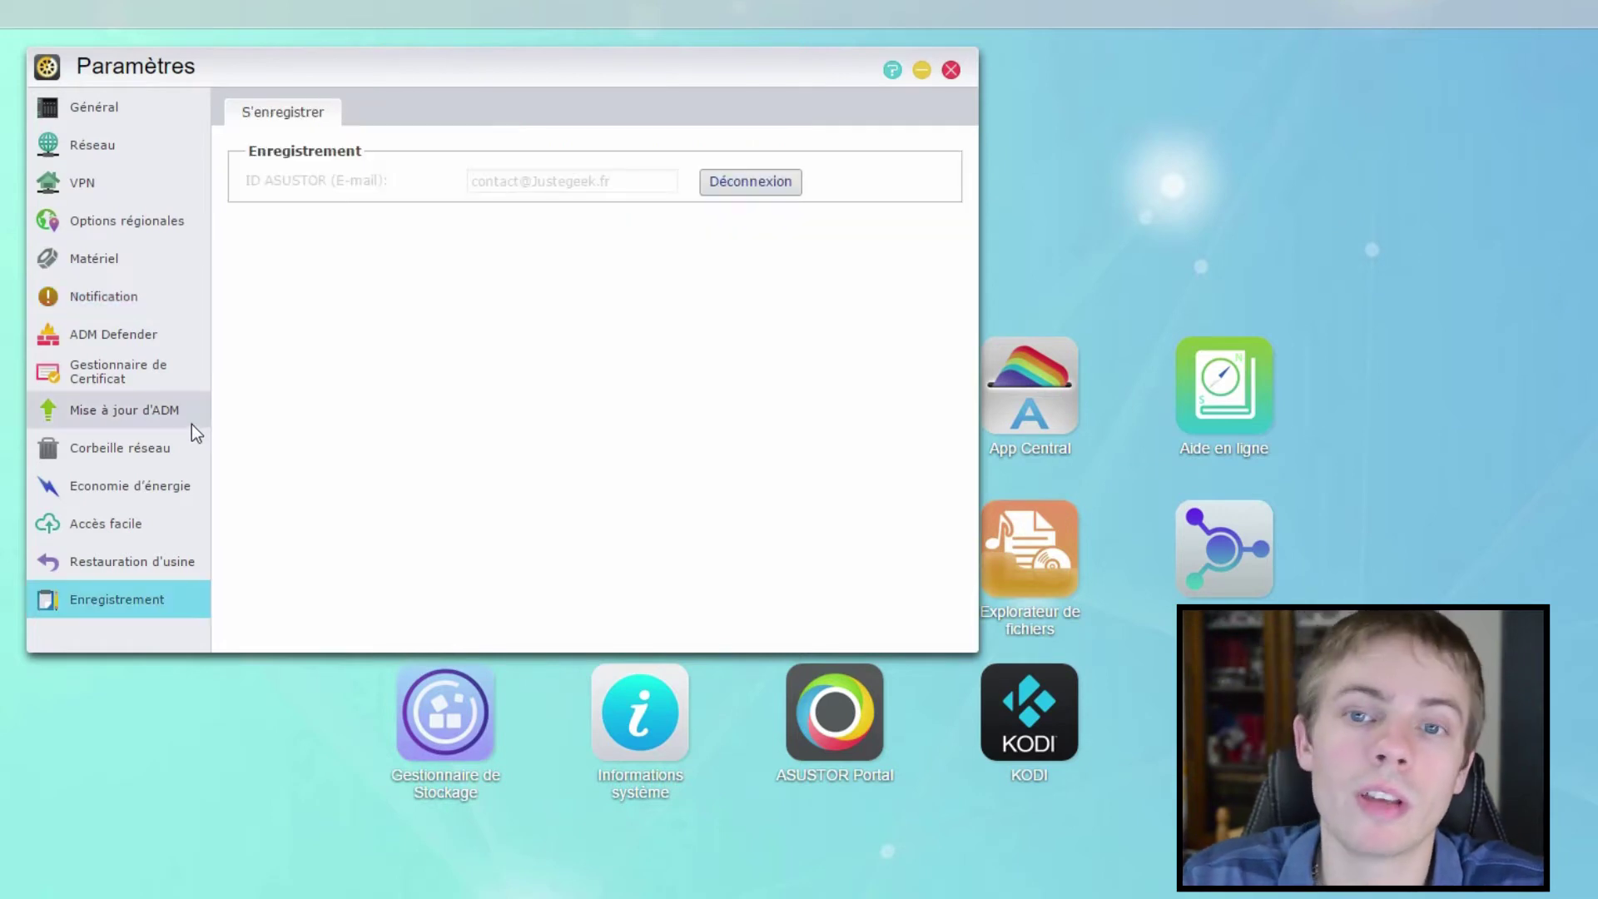
left_click(180, 423)
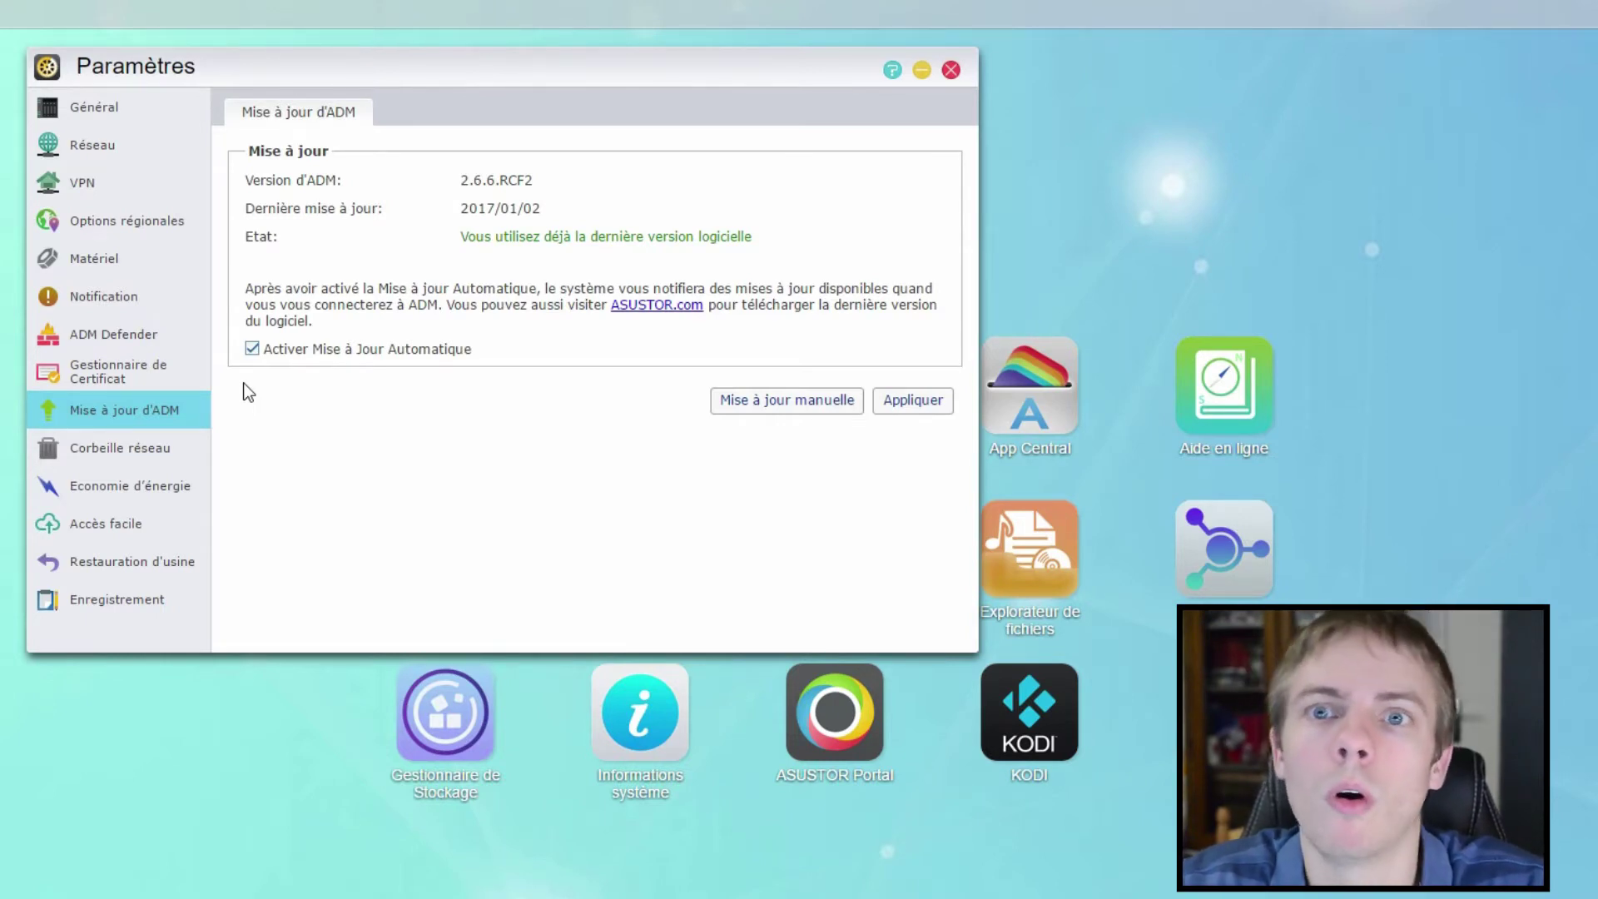
left_click(951, 69)
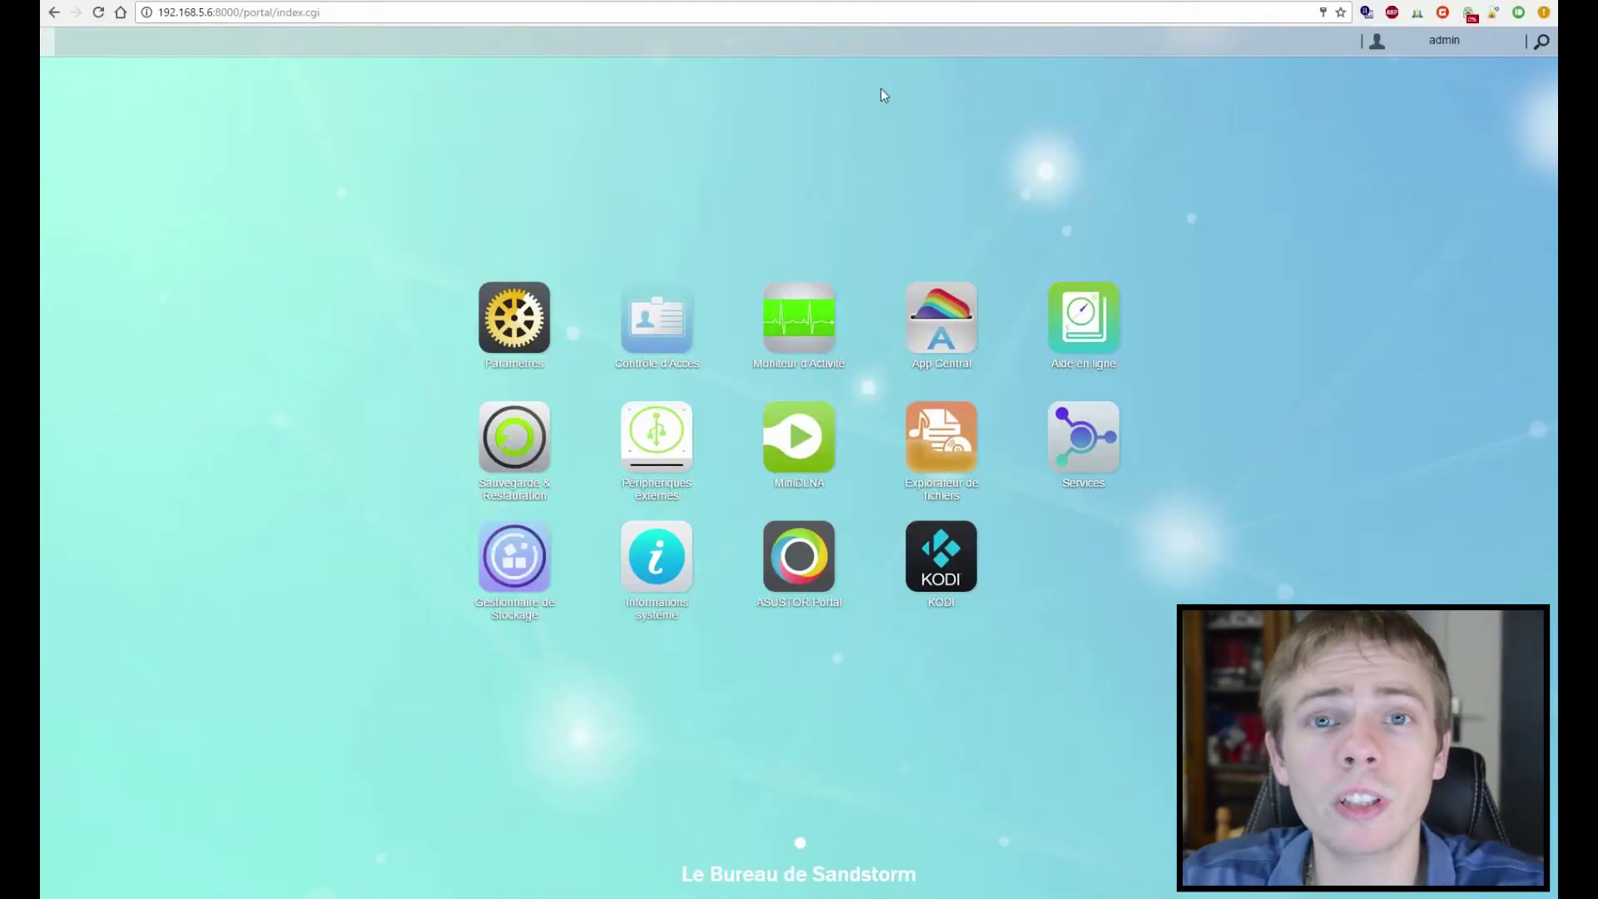
left_click(668, 337)
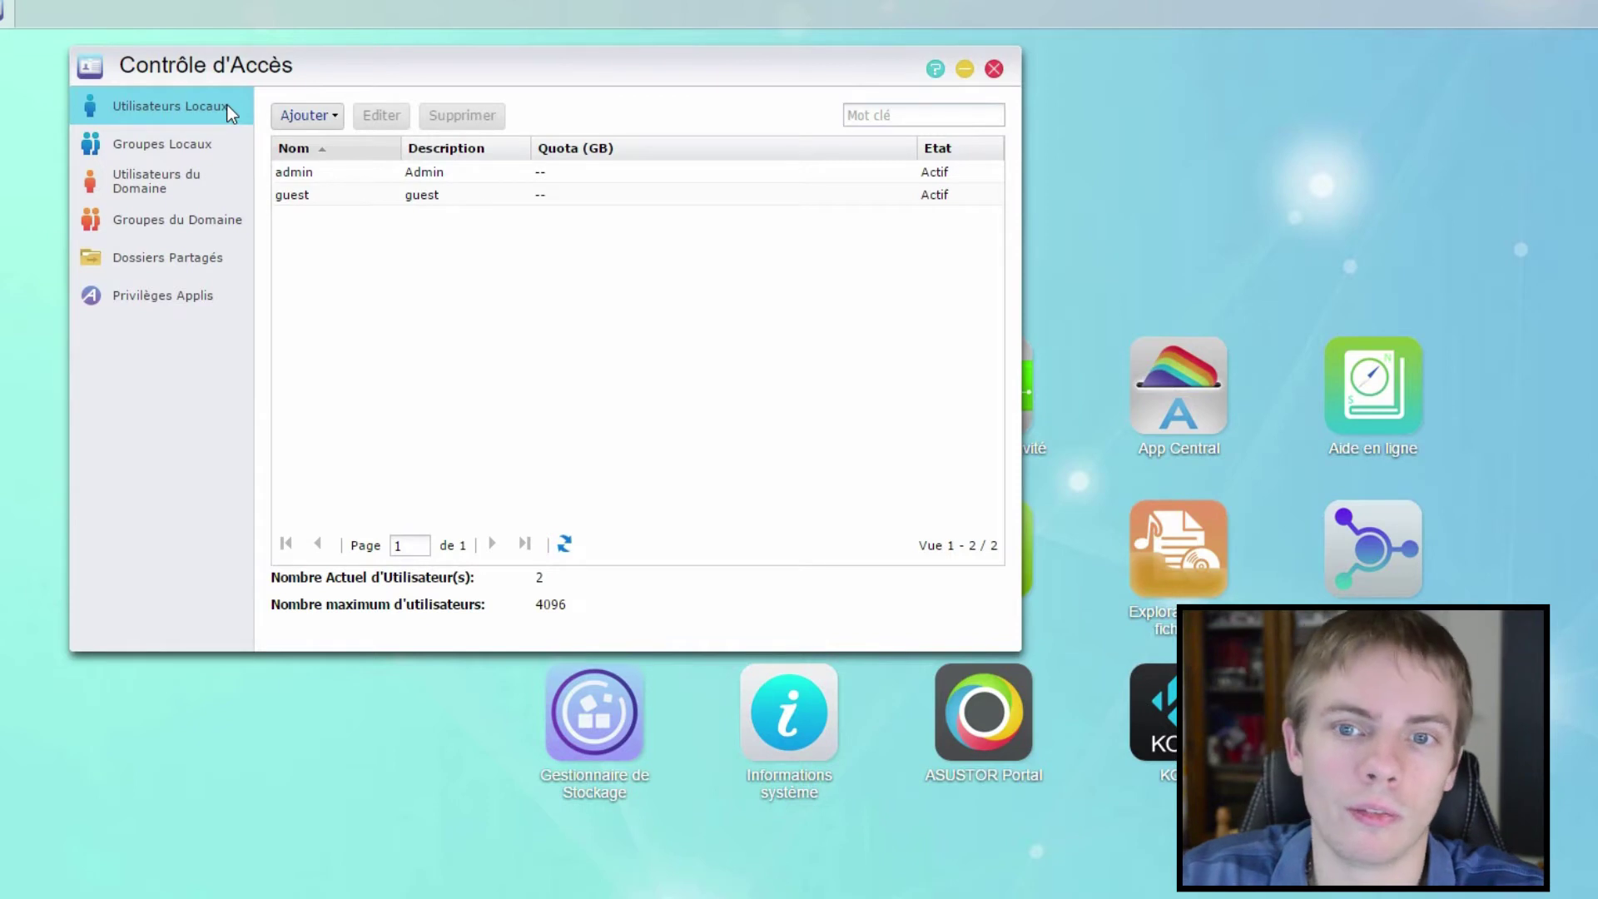
left_click(189, 263)
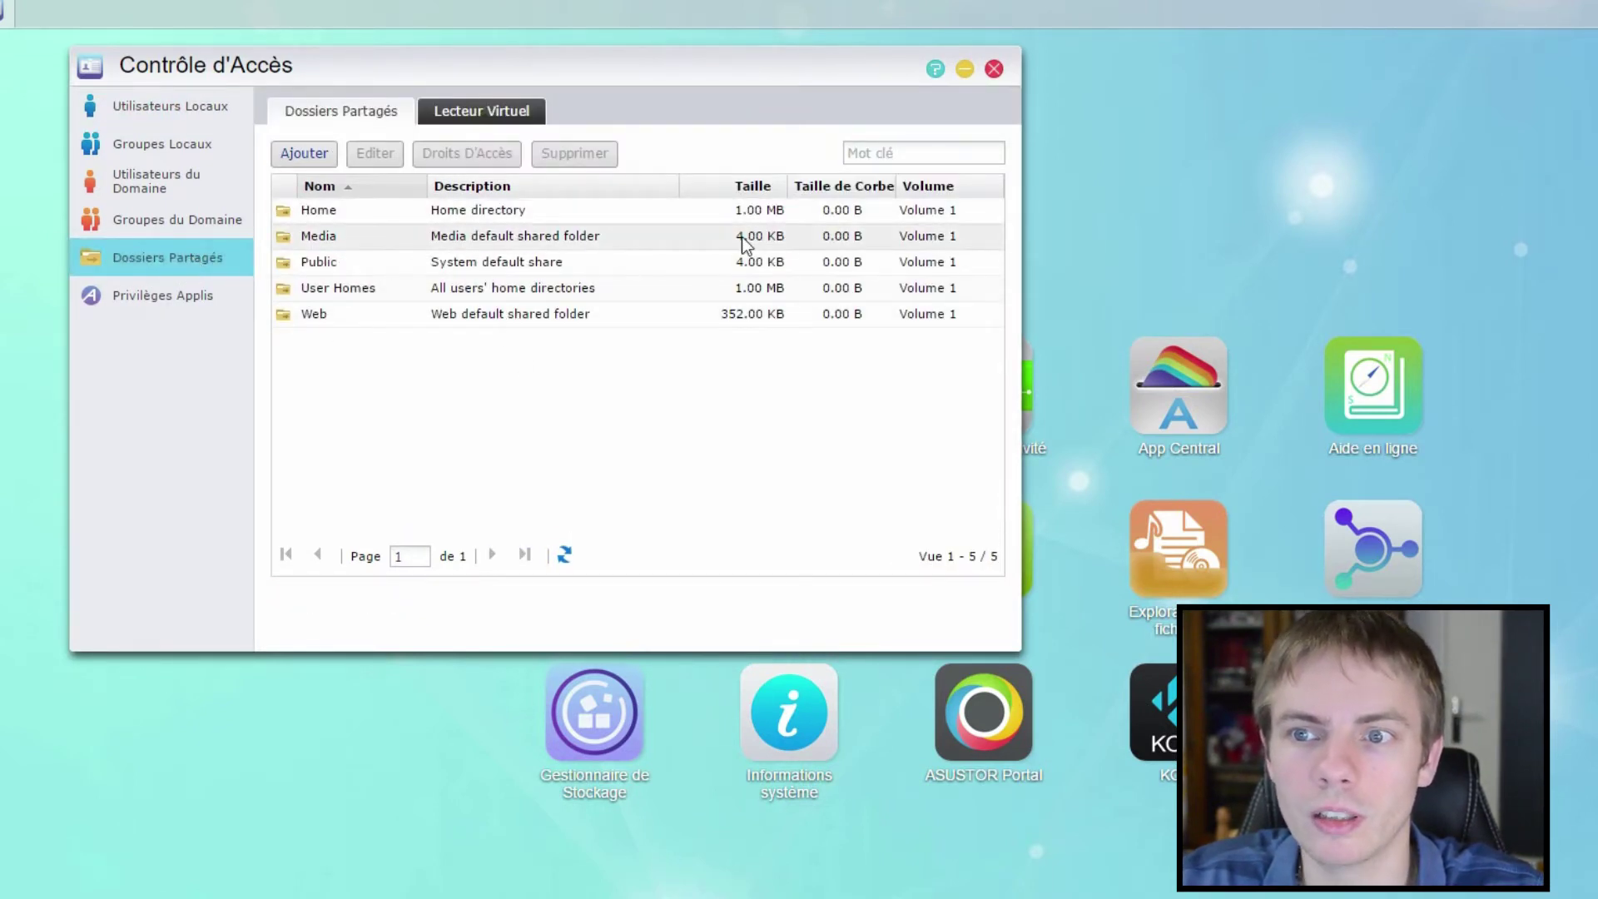
left_click(154, 308)
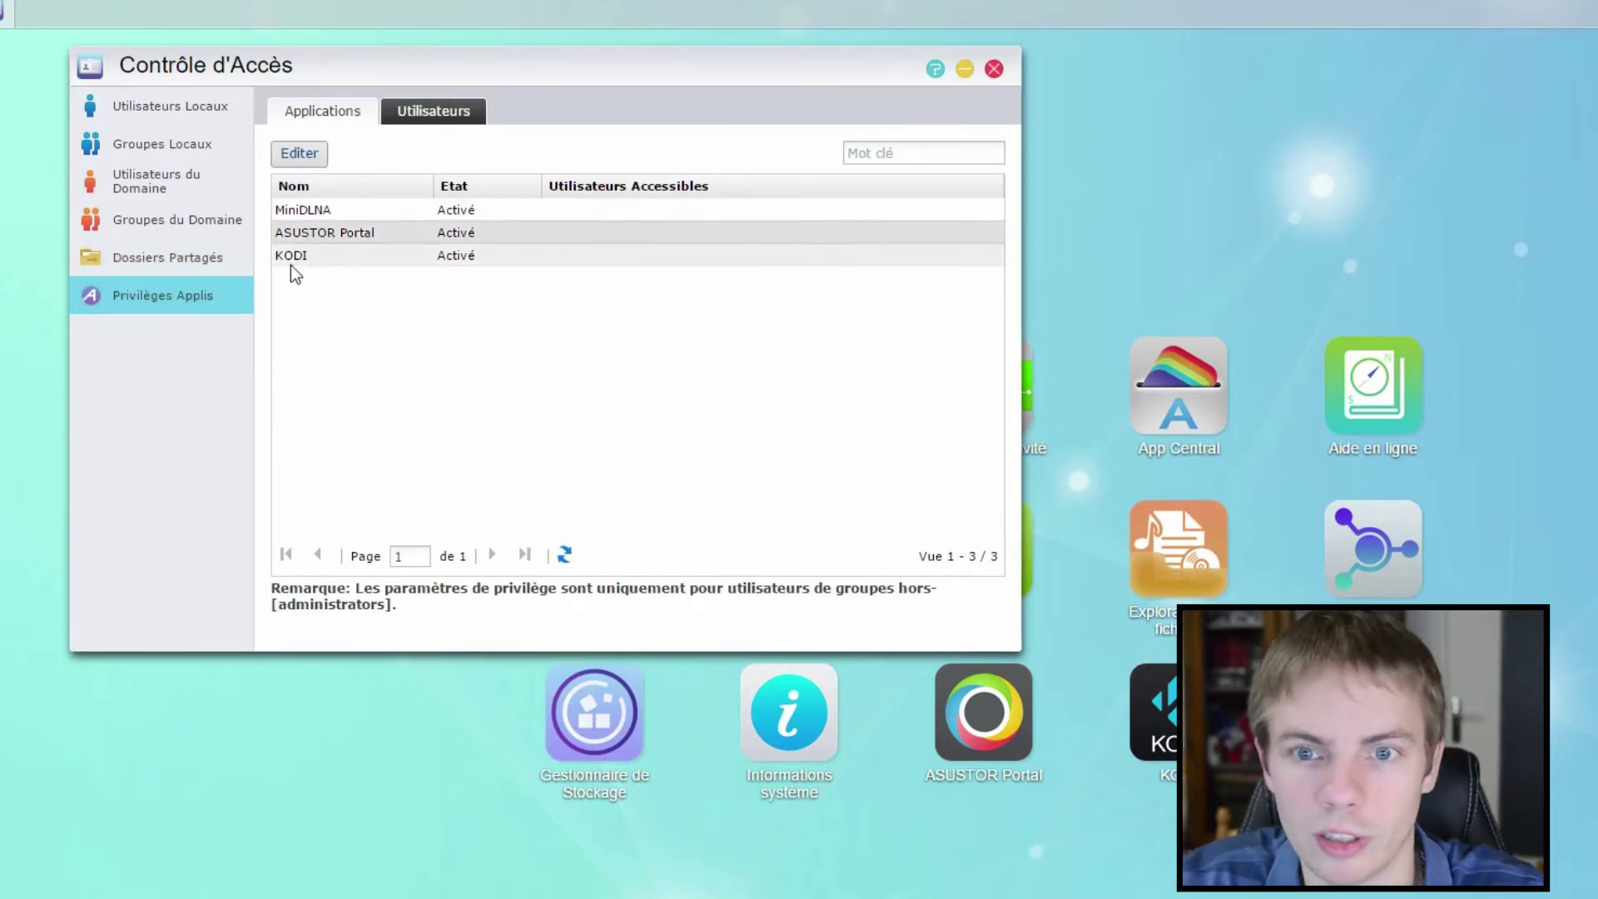
left_click(150, 255)
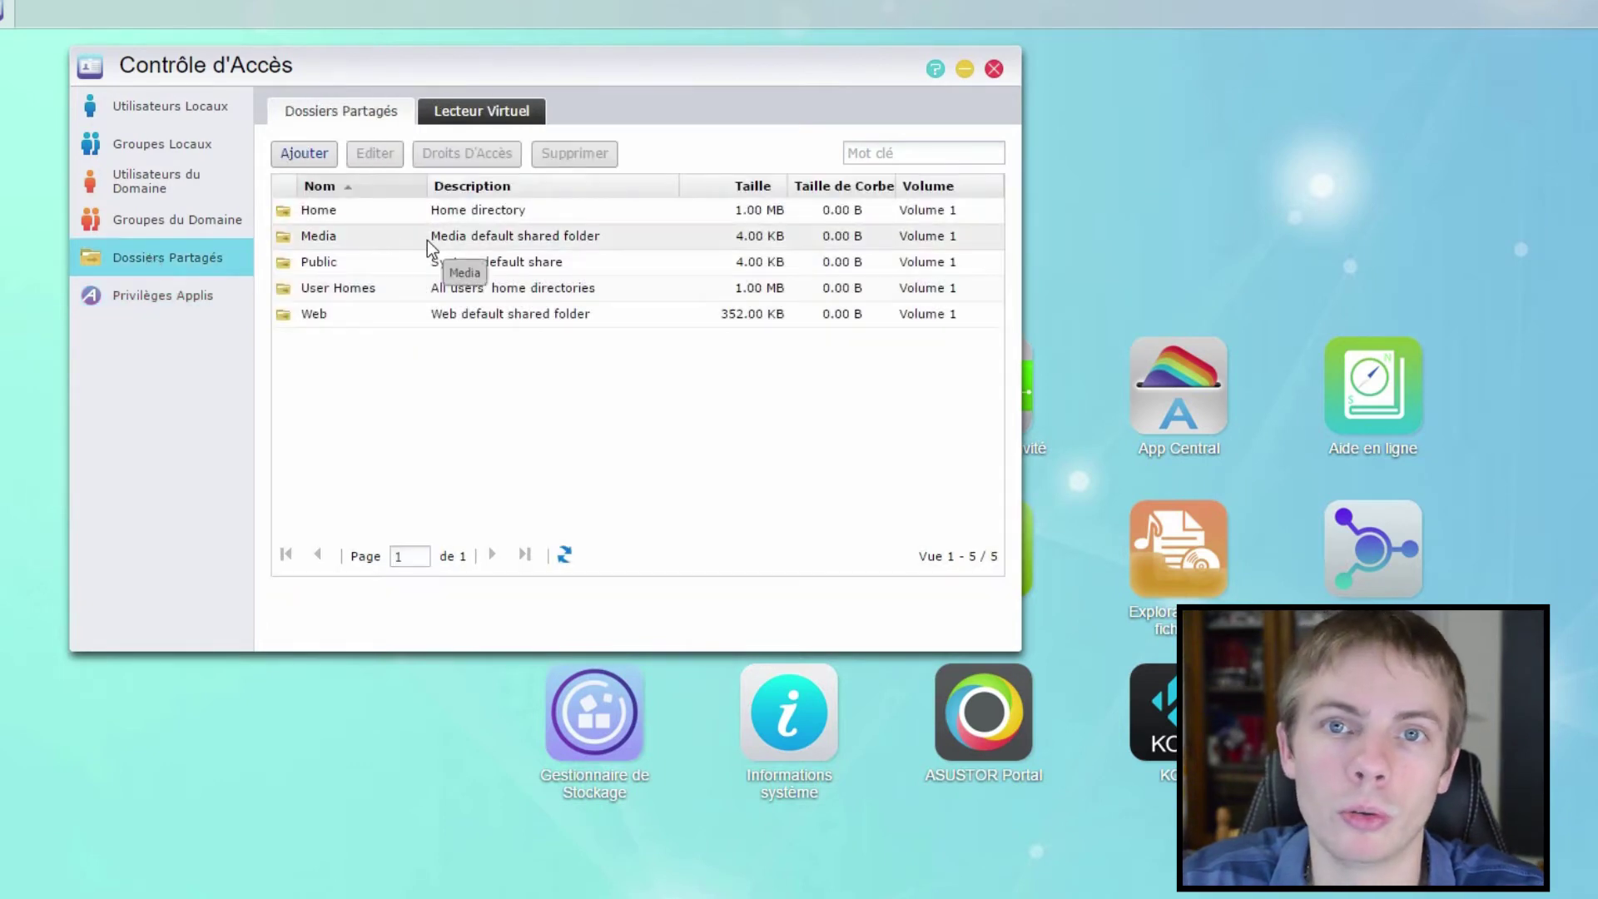
left_click(338, 260)
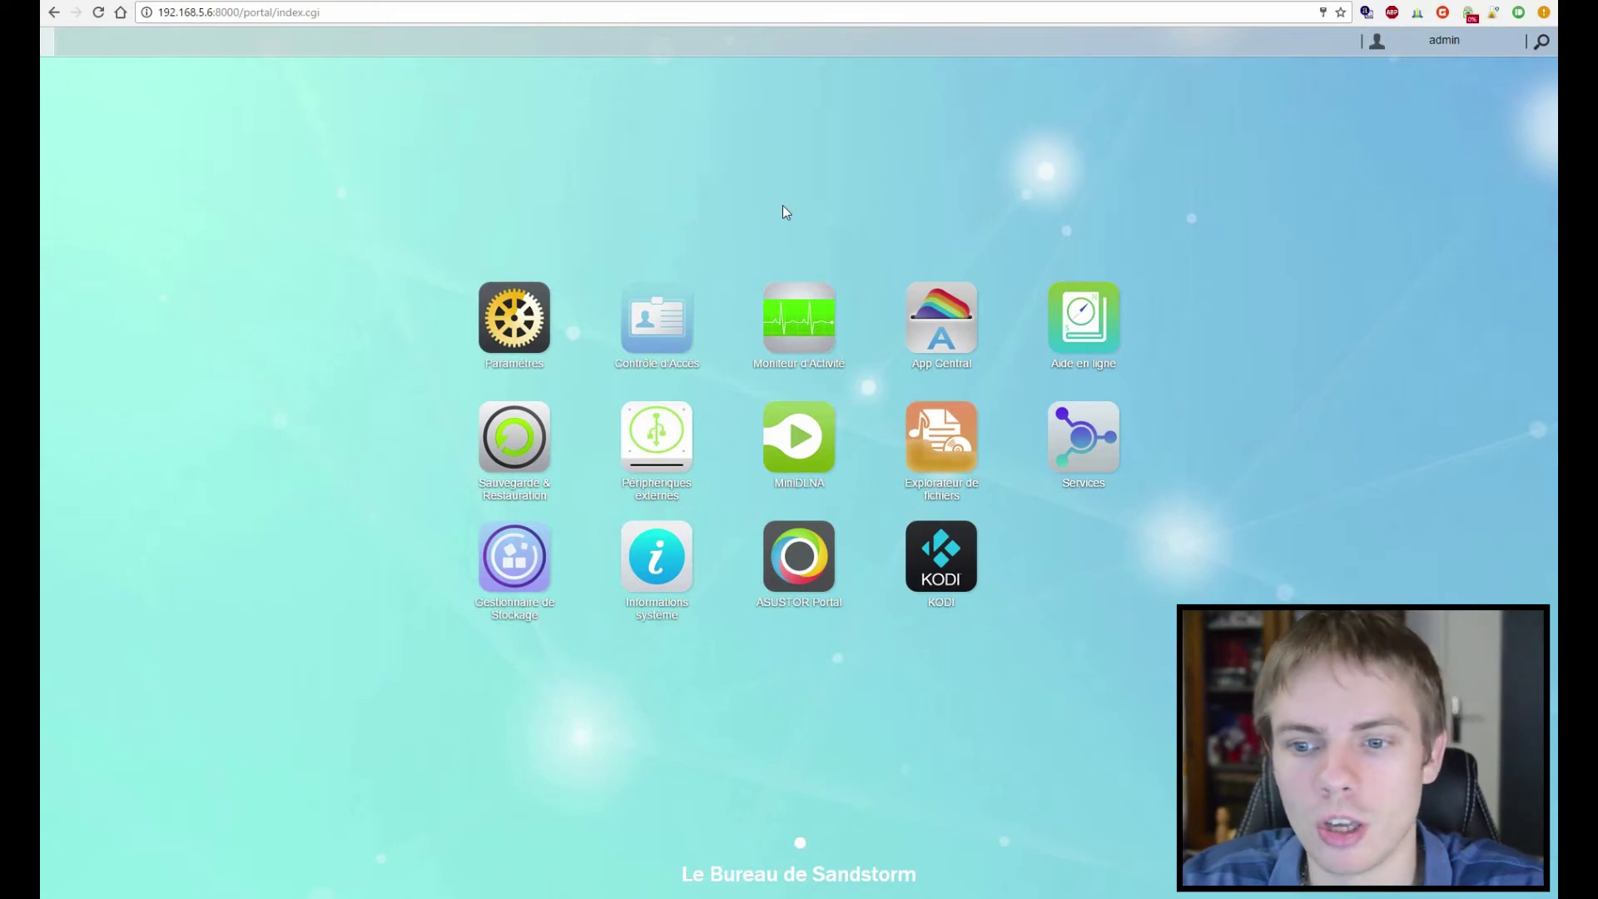
left_click(512, 565)
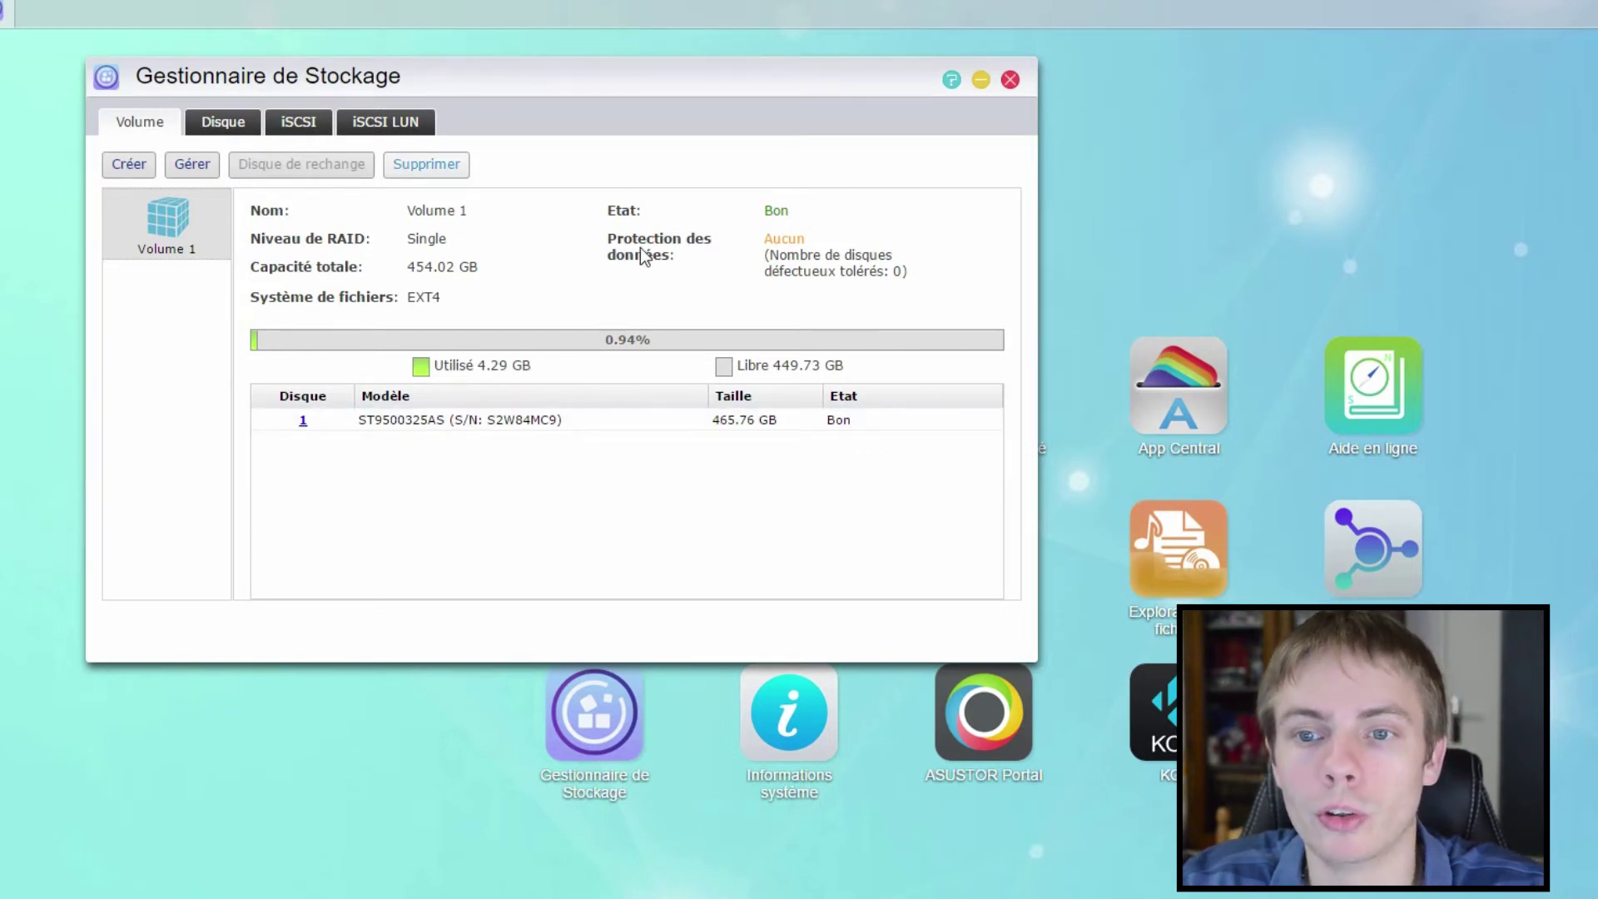
left_click(227, 124)
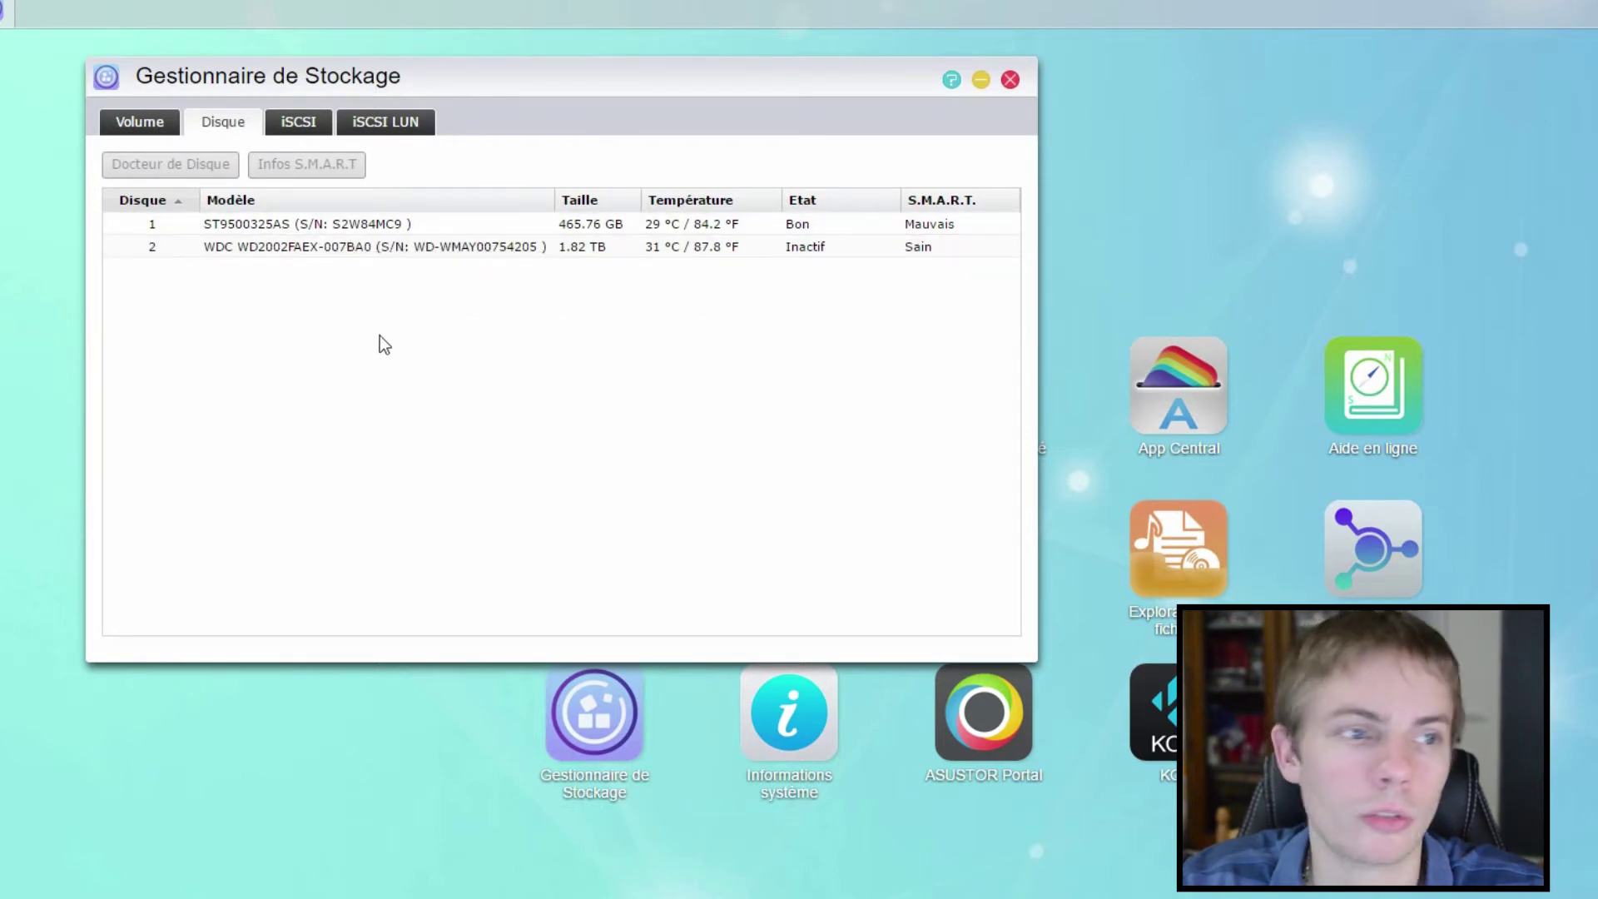
left_click(298, 122)
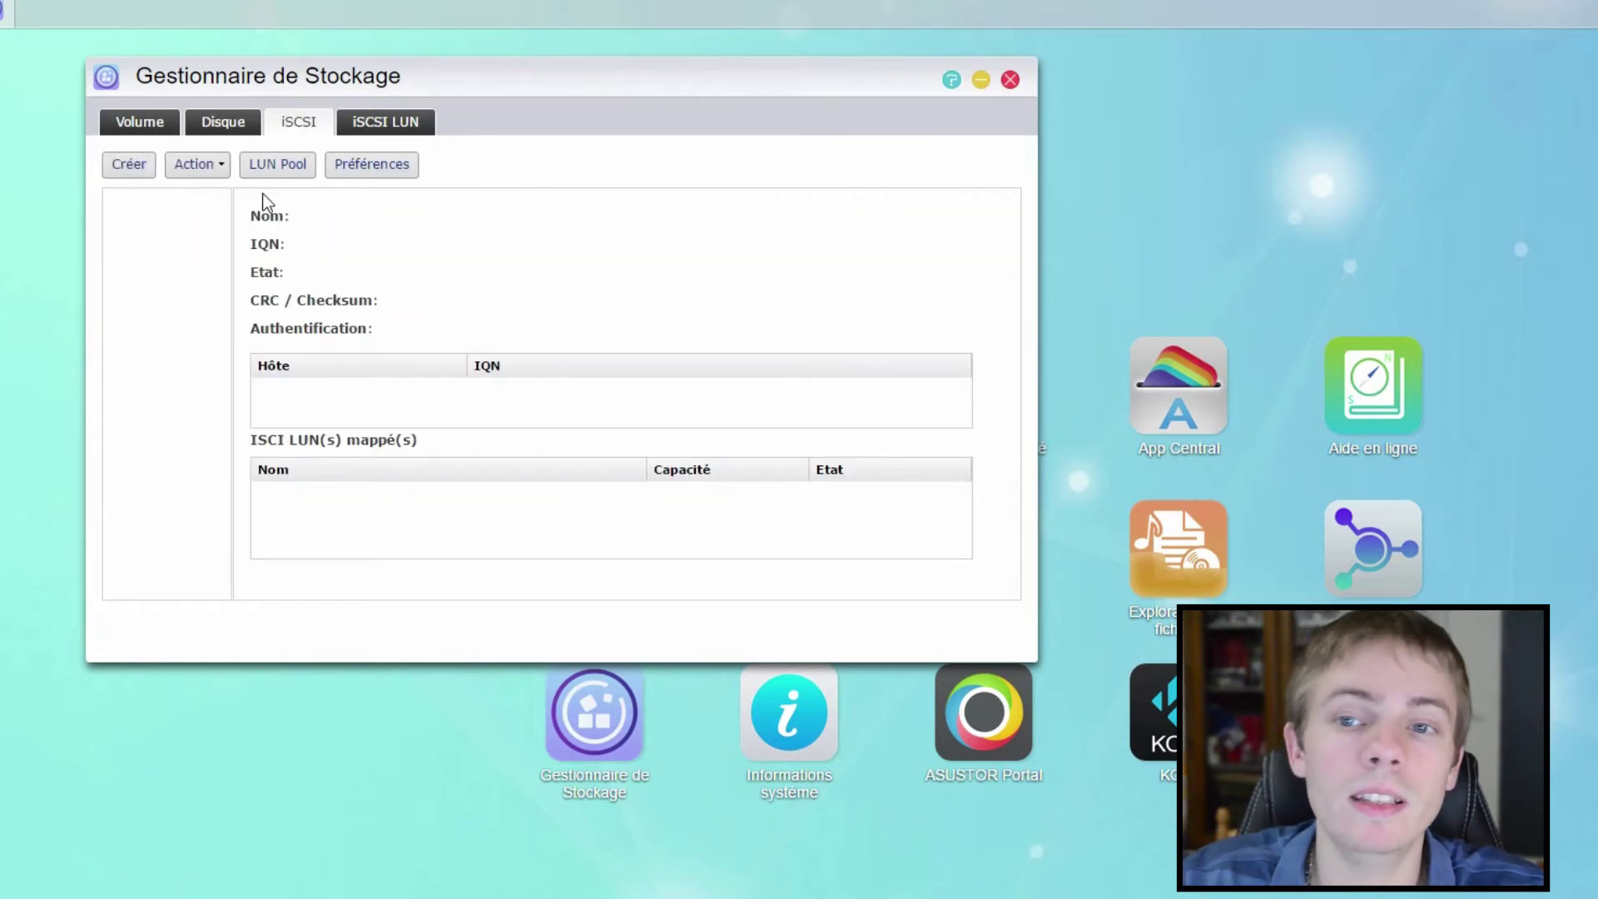
left_click(350, 126)
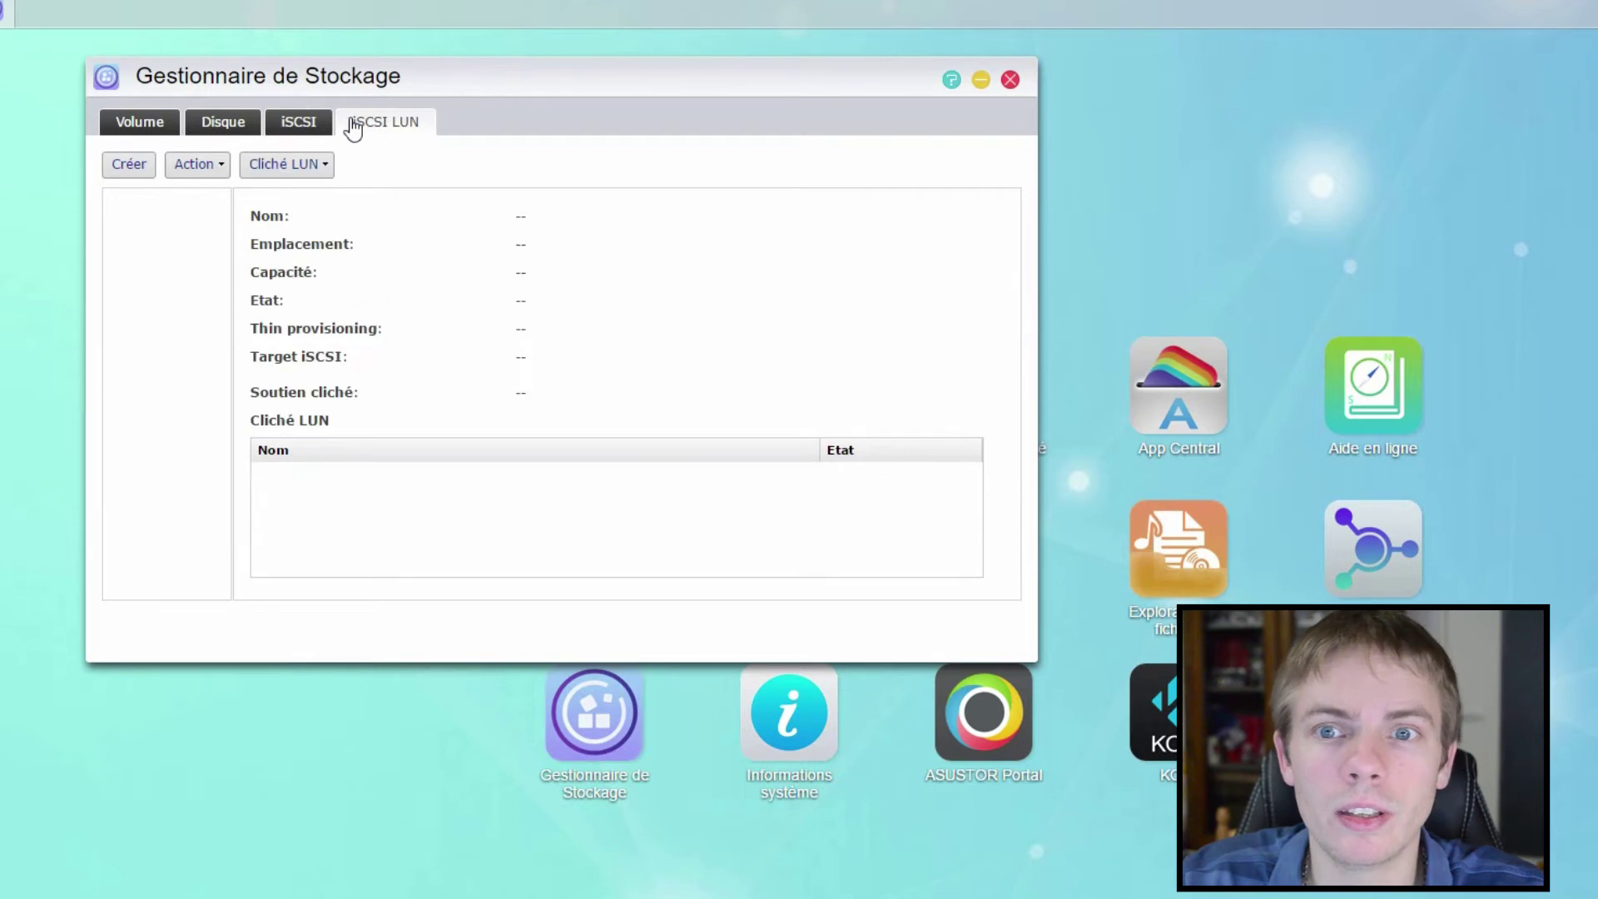
left_click(289, 129)
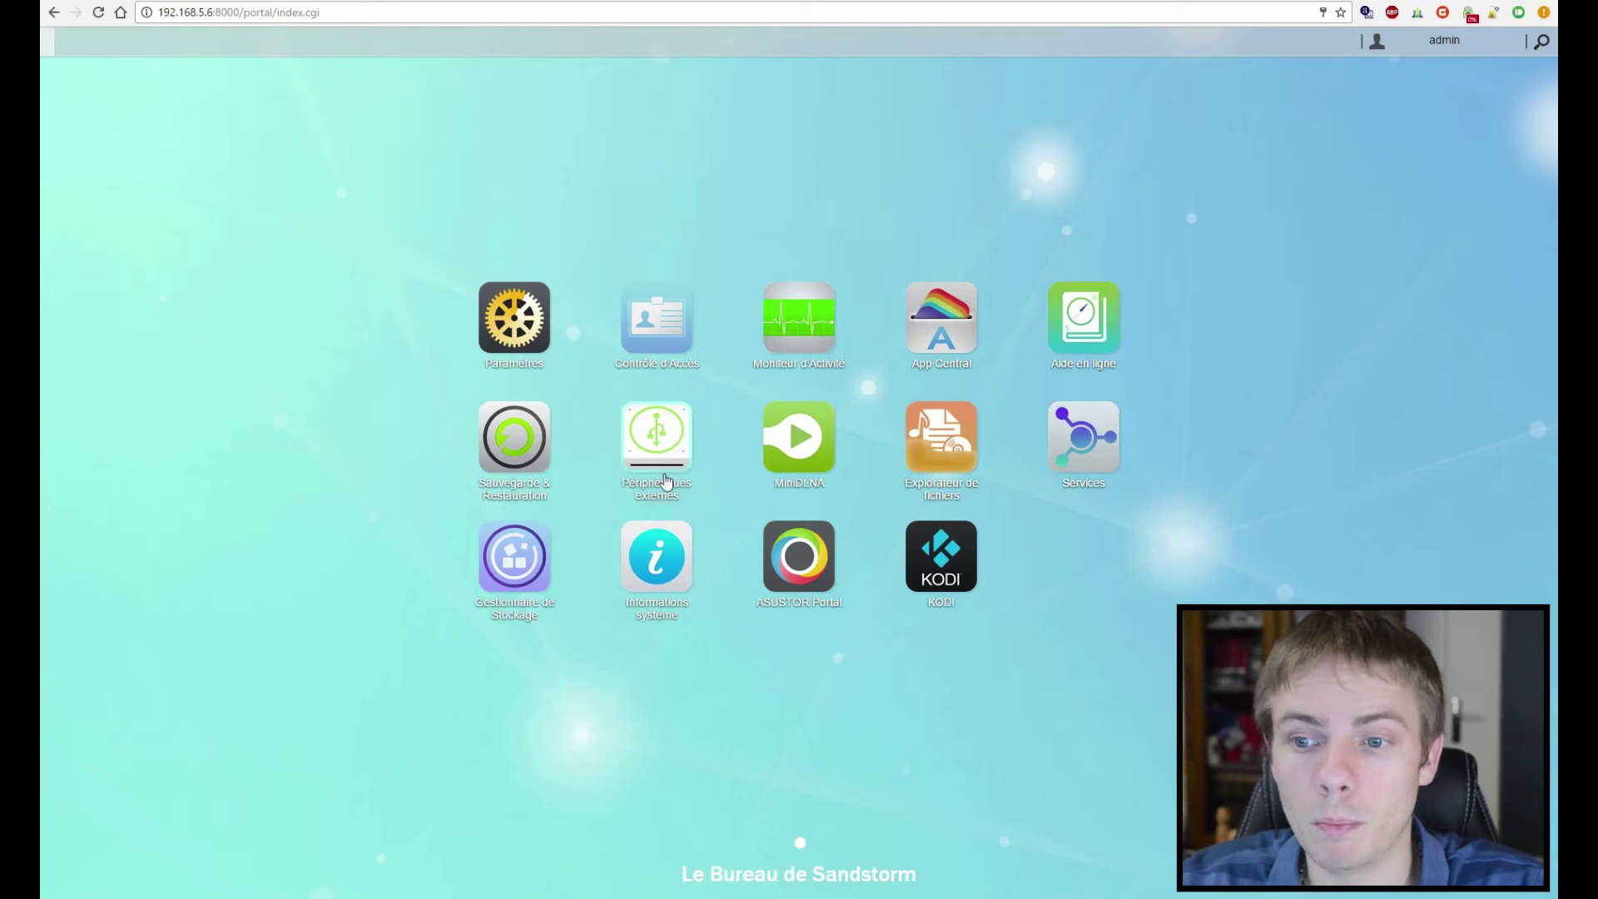
left_click(665, 446)
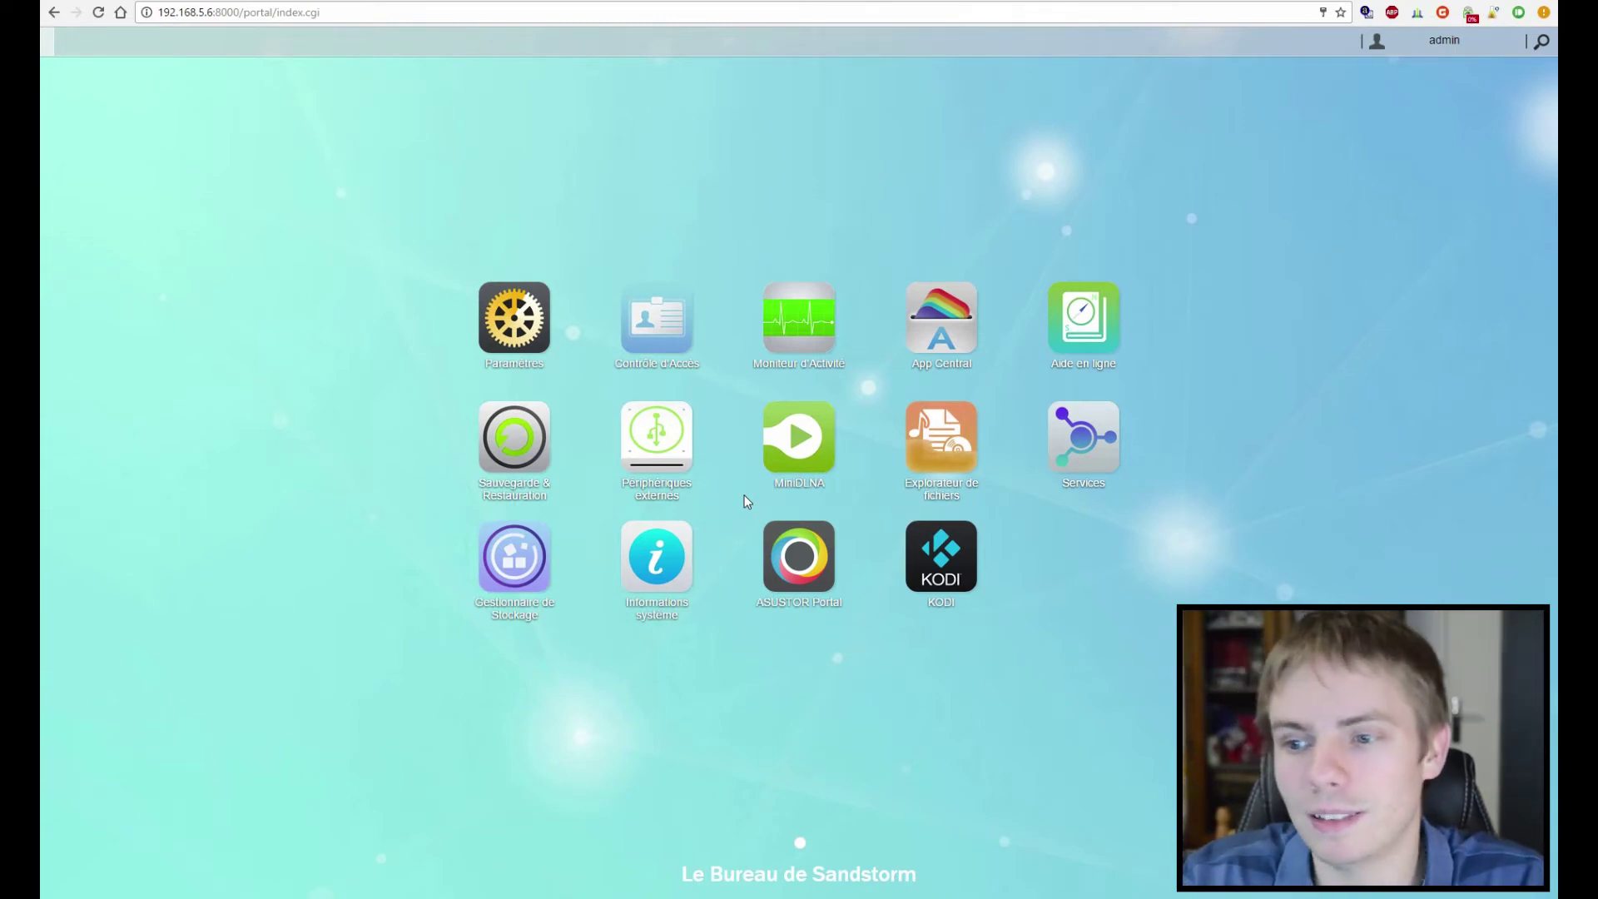
left_click(1095, 439)
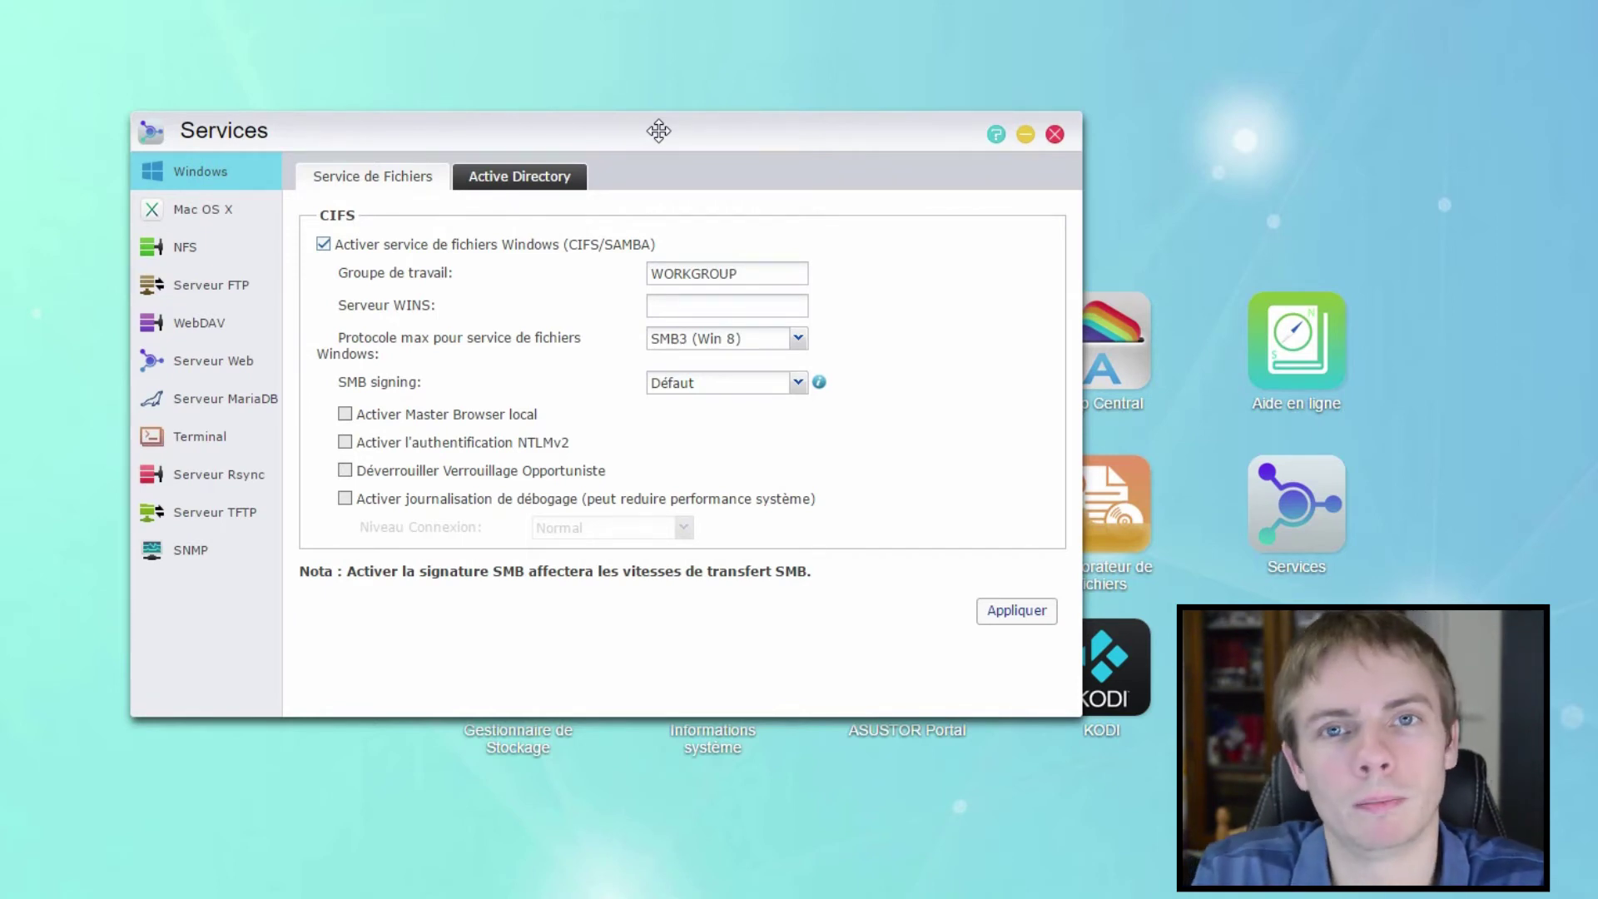
left_click(1055, 134)
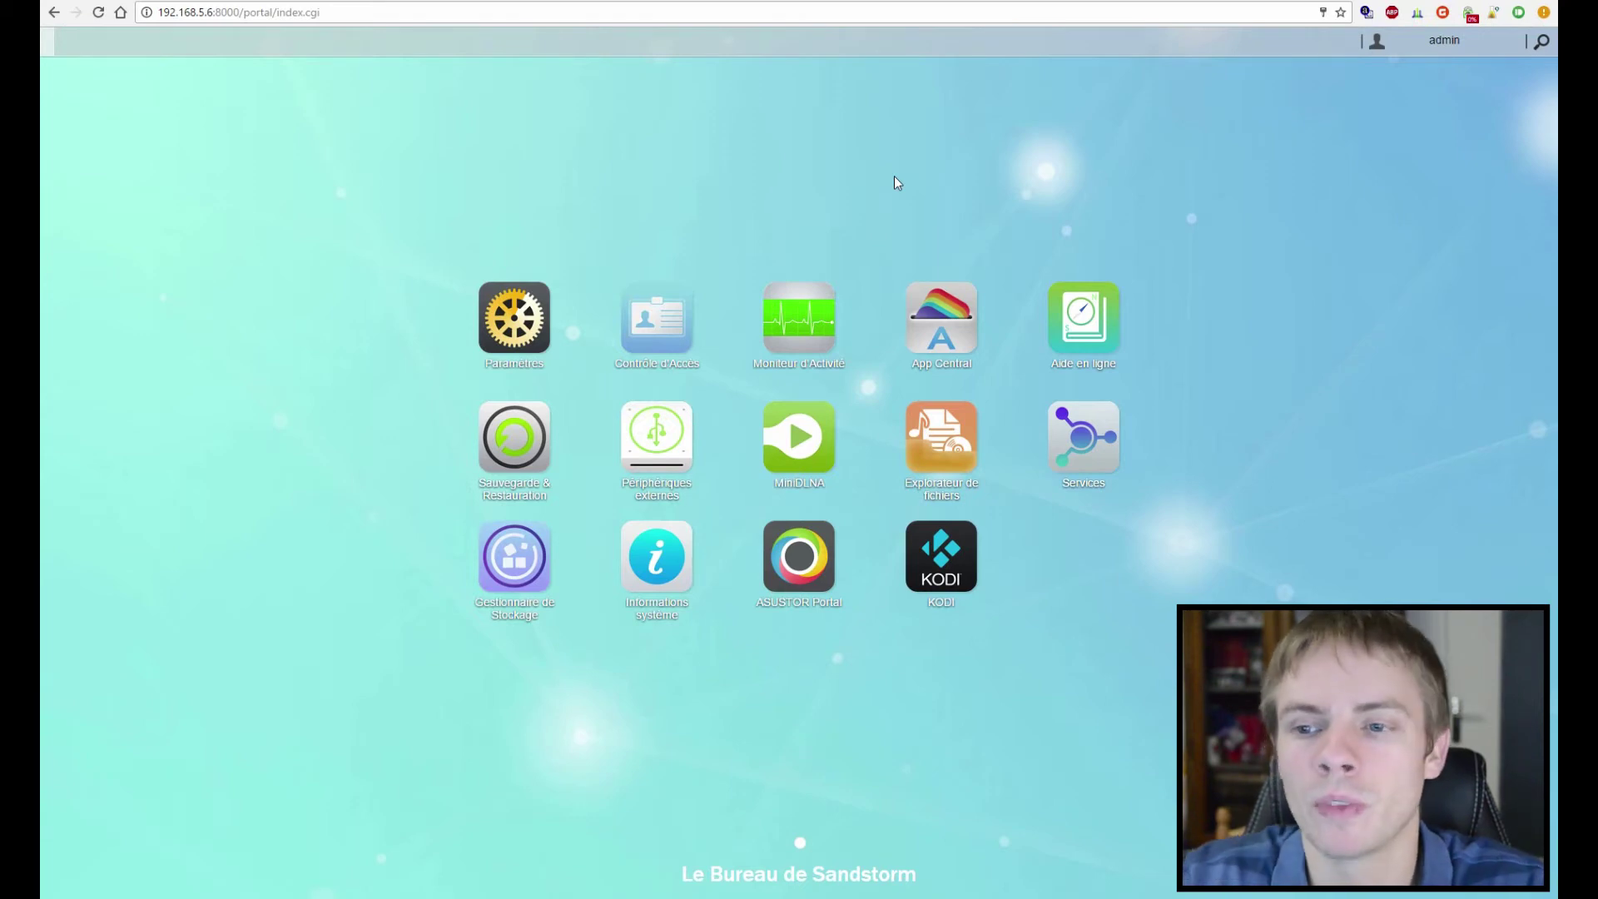
left_click(814, 332)
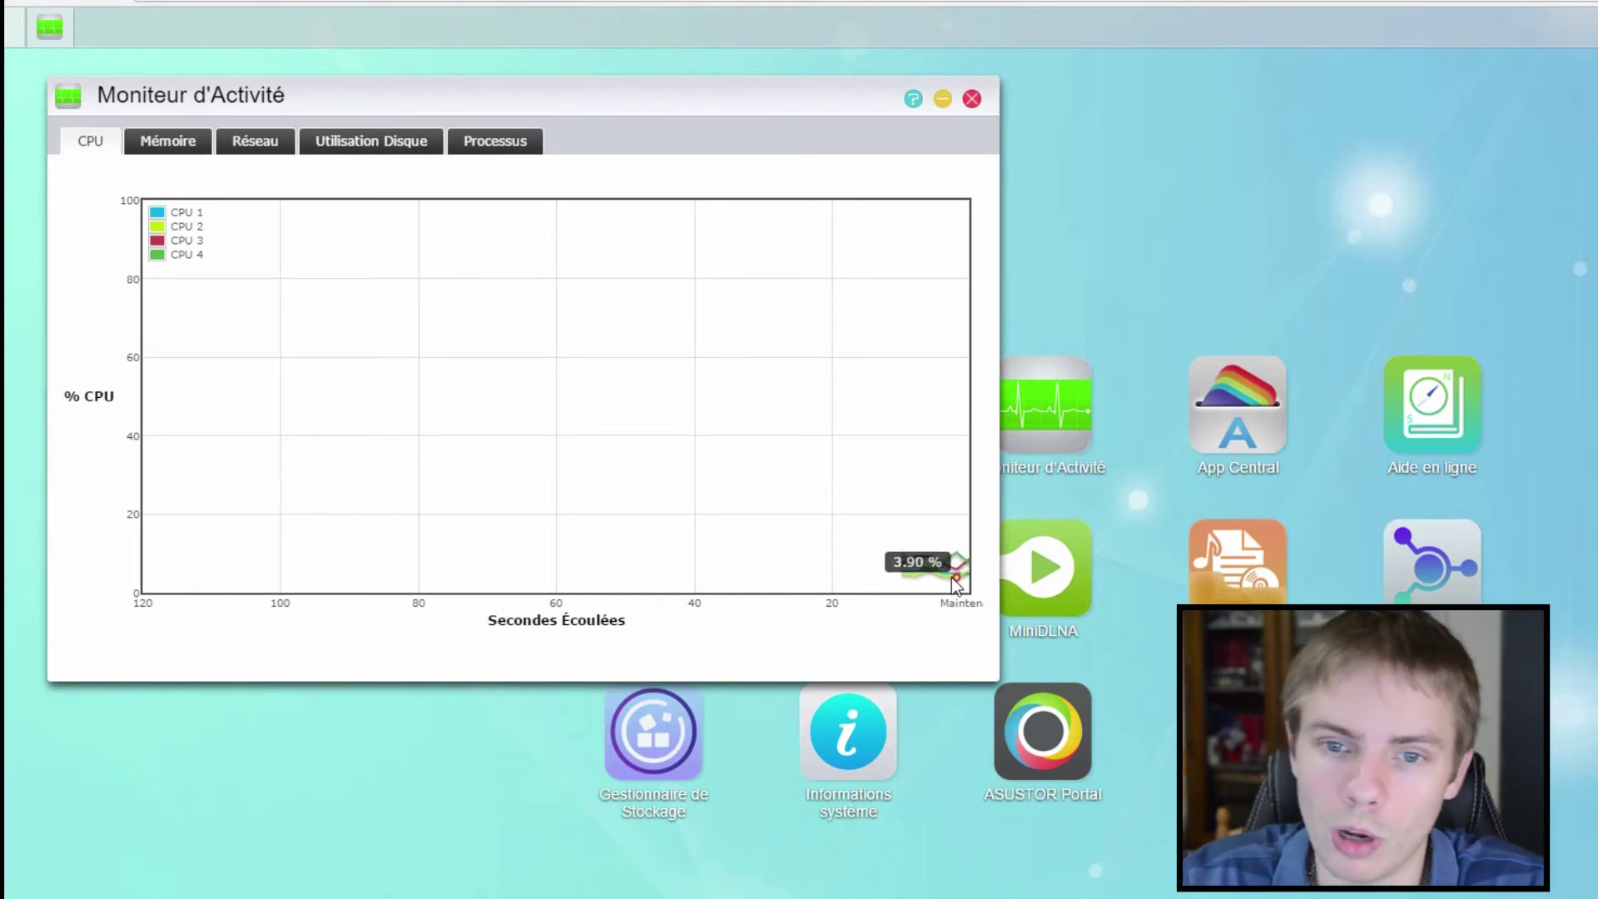
mouse_move(946, 576)
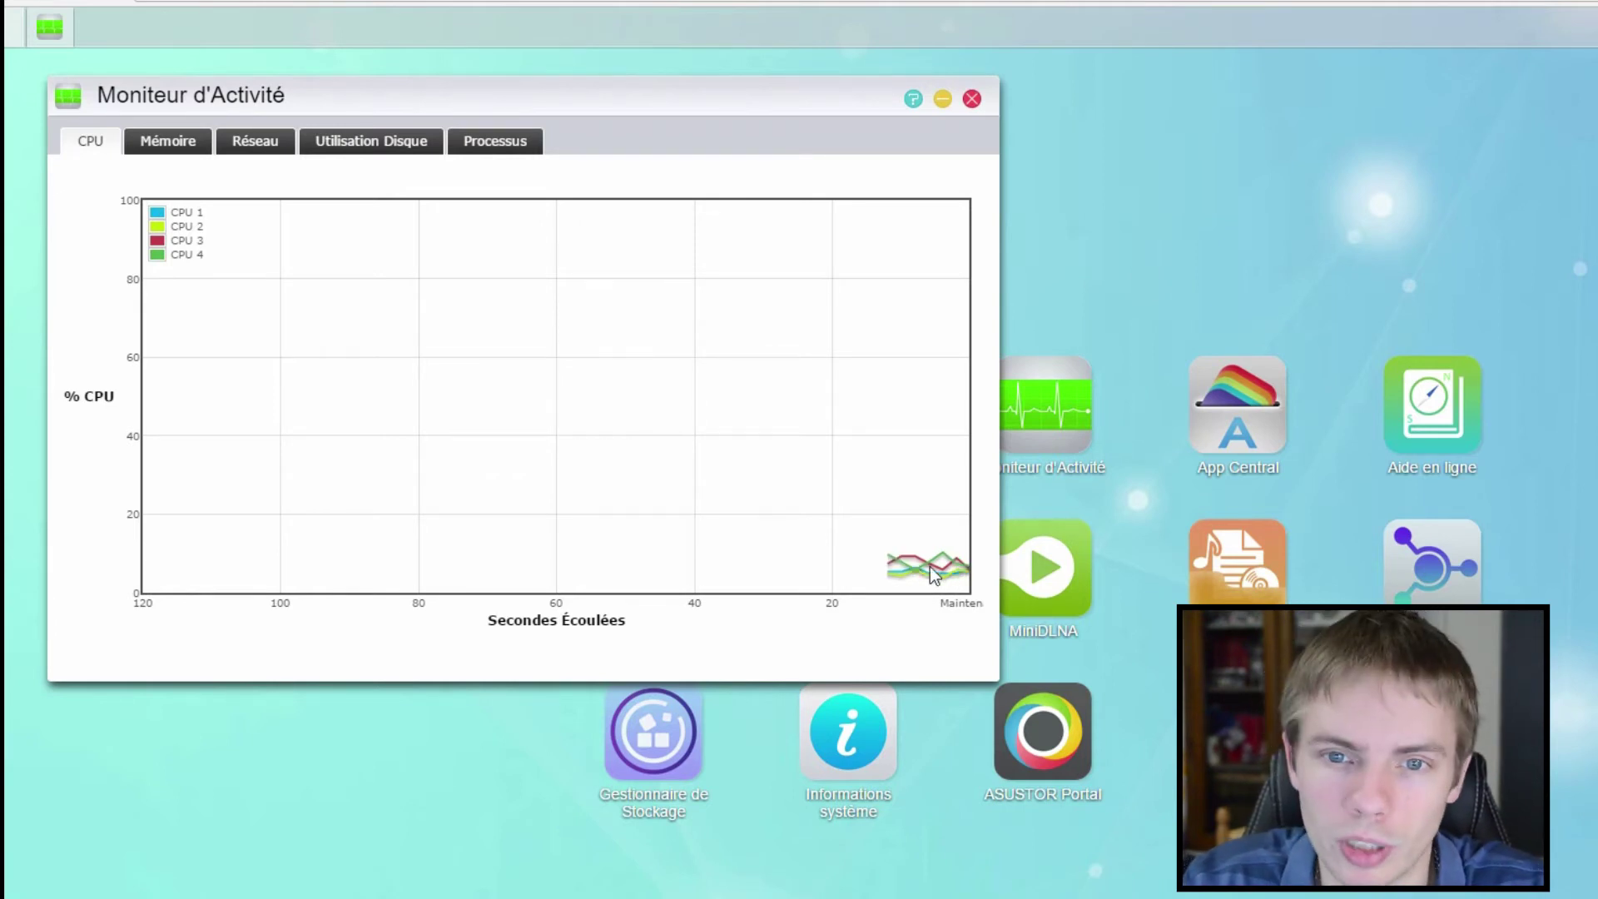
left_click(171, 143)
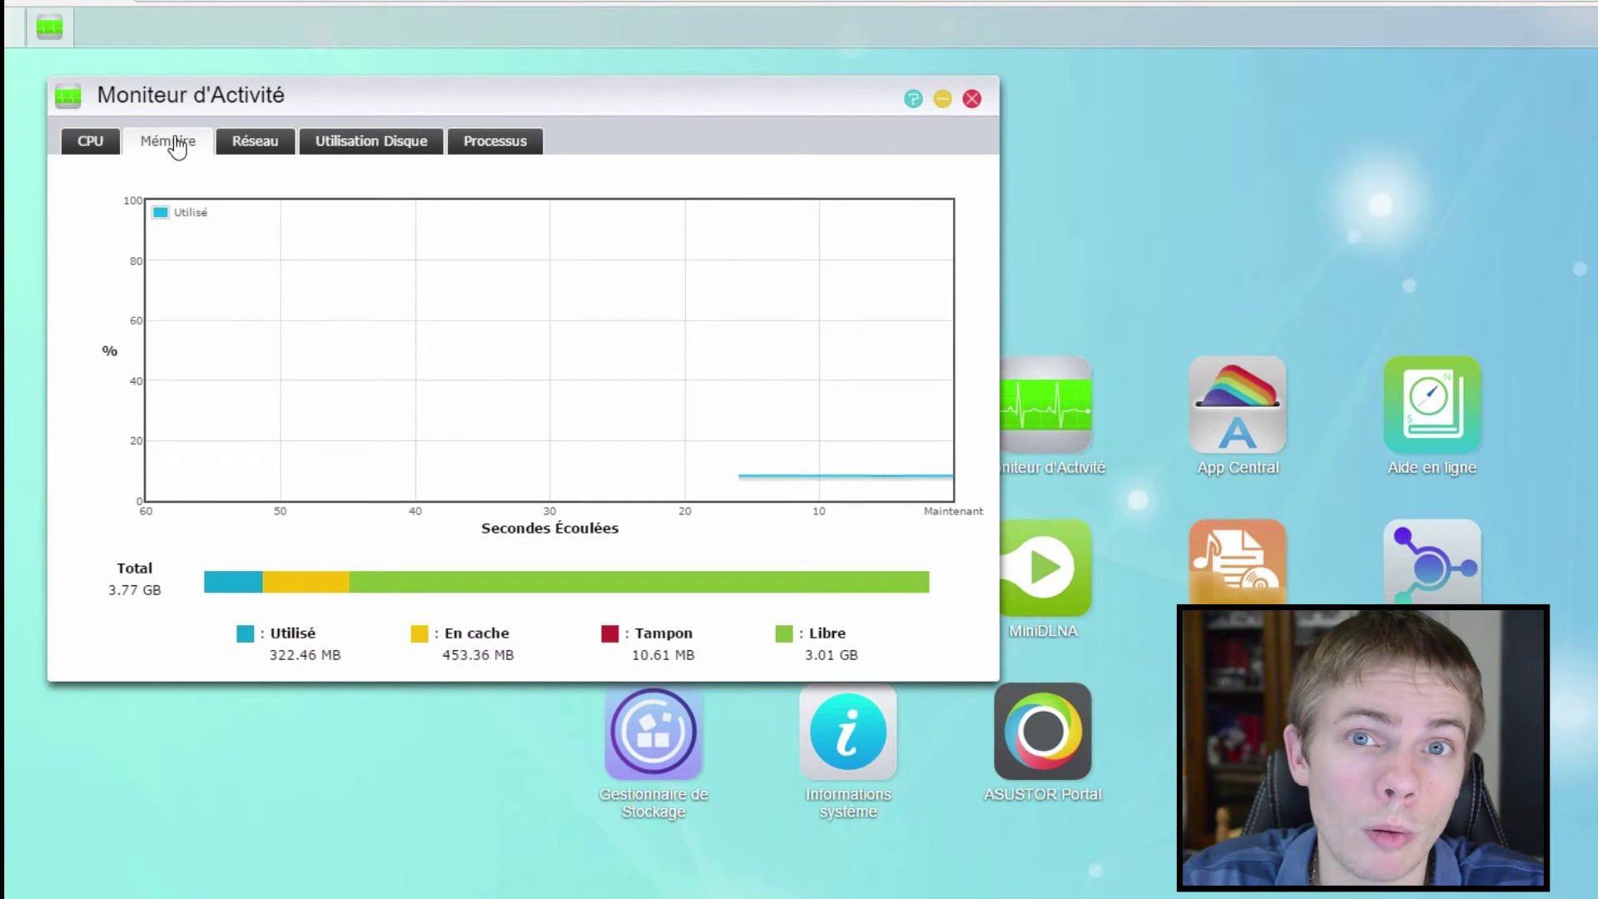
mouse_move(932, 489)
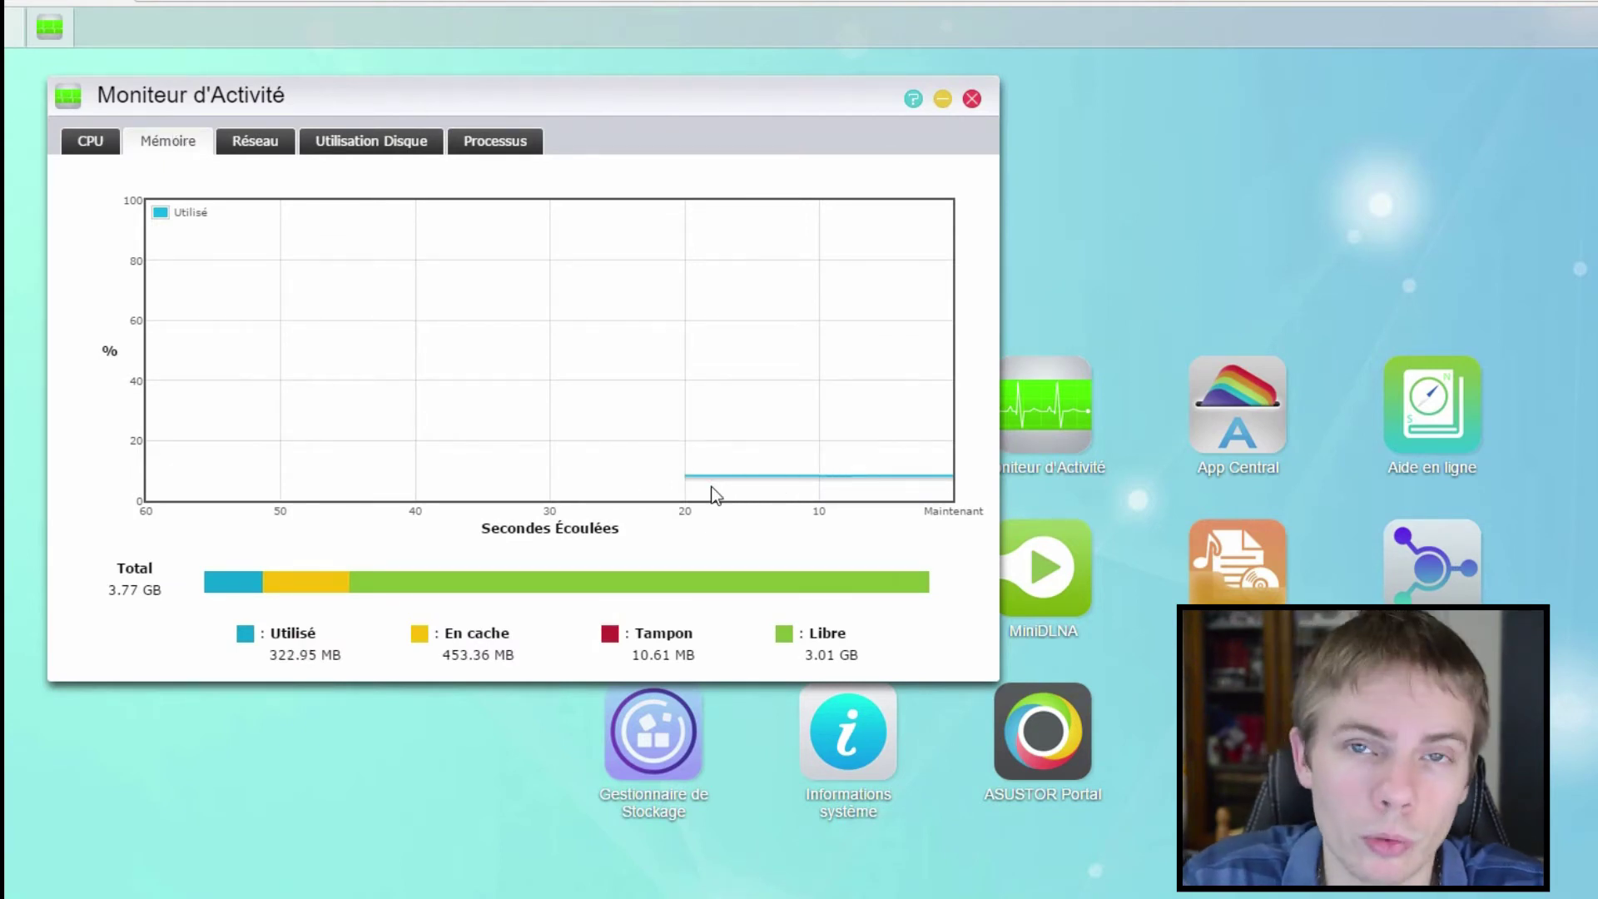
left_click(496, 141)
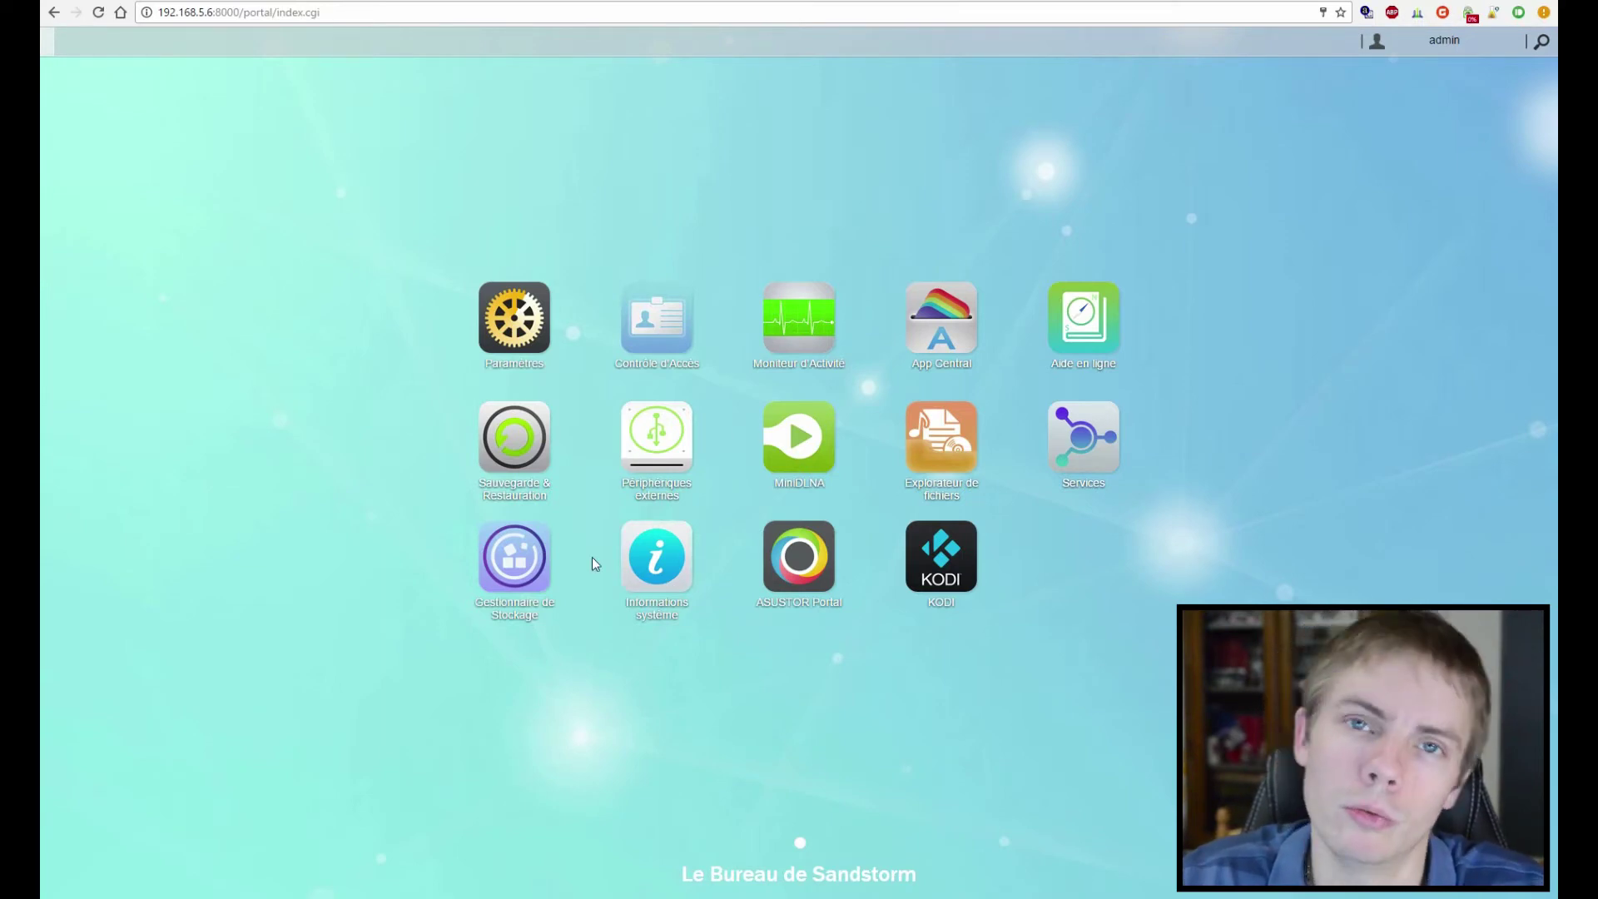
In Informations système, review the Réseau details, then show the Journal's 105 system log events.
left_click(673, 577)
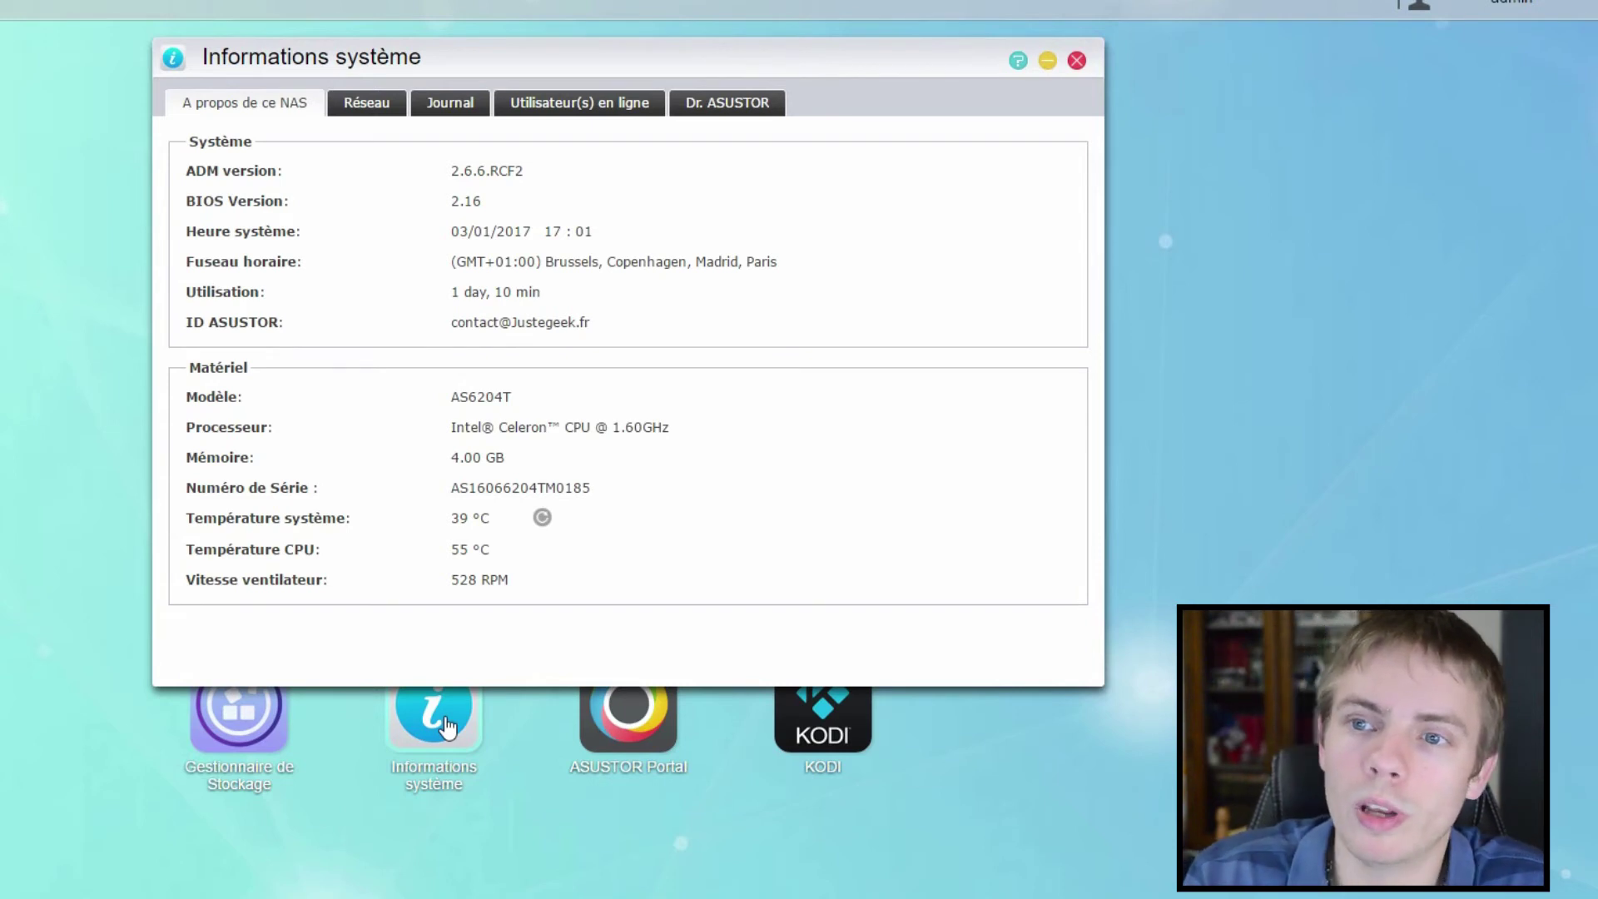
left_click(353, 116)
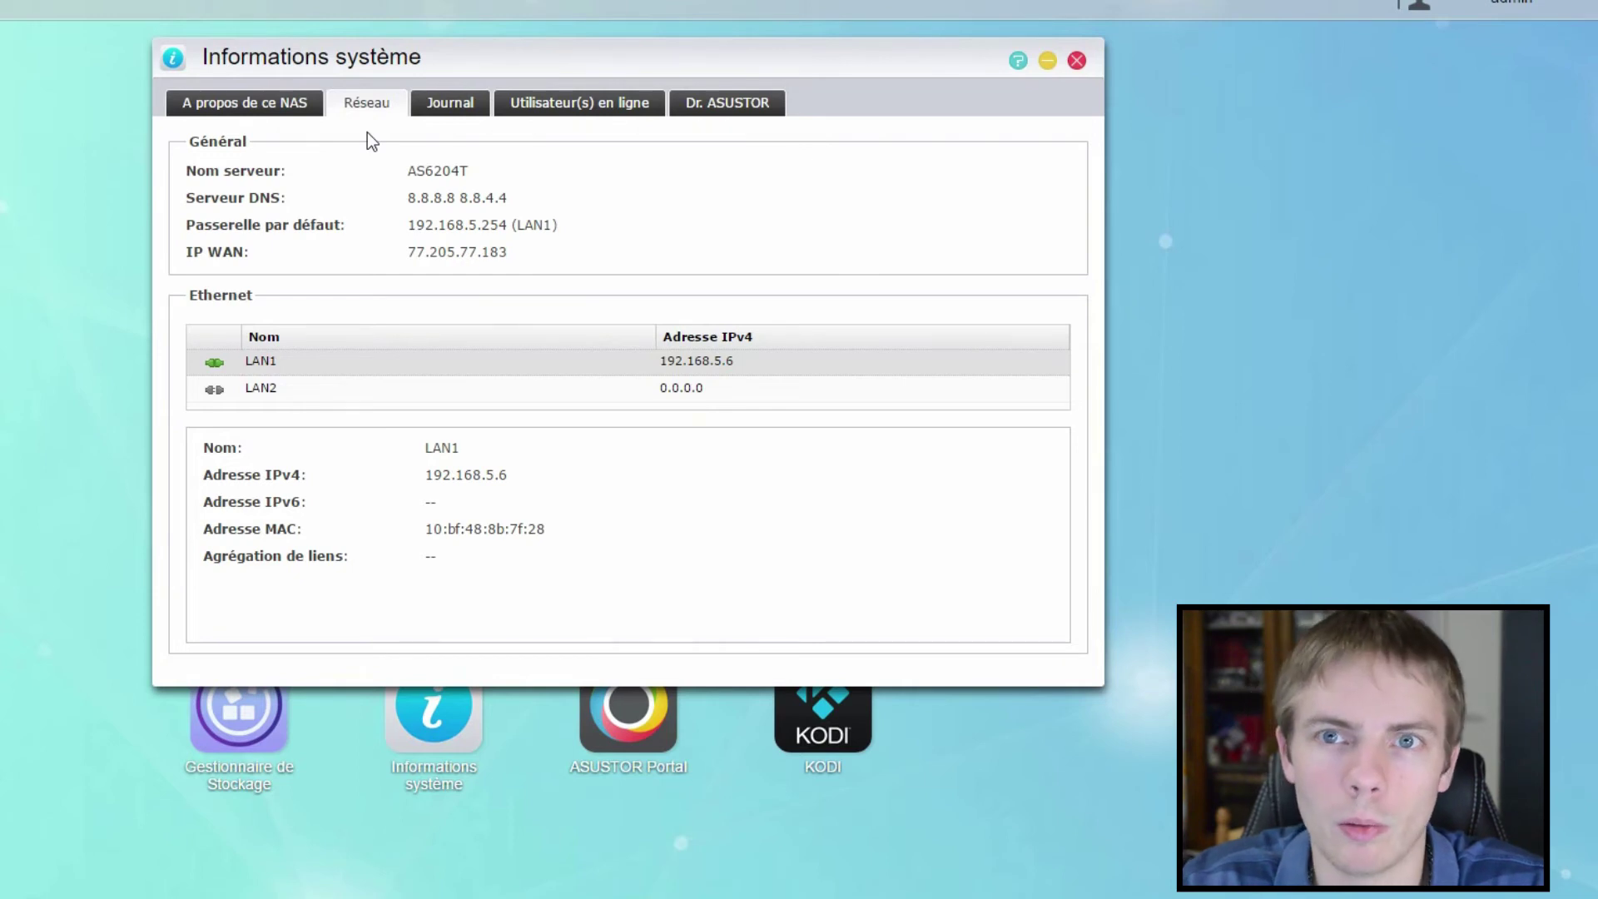
left_click(449, 102)
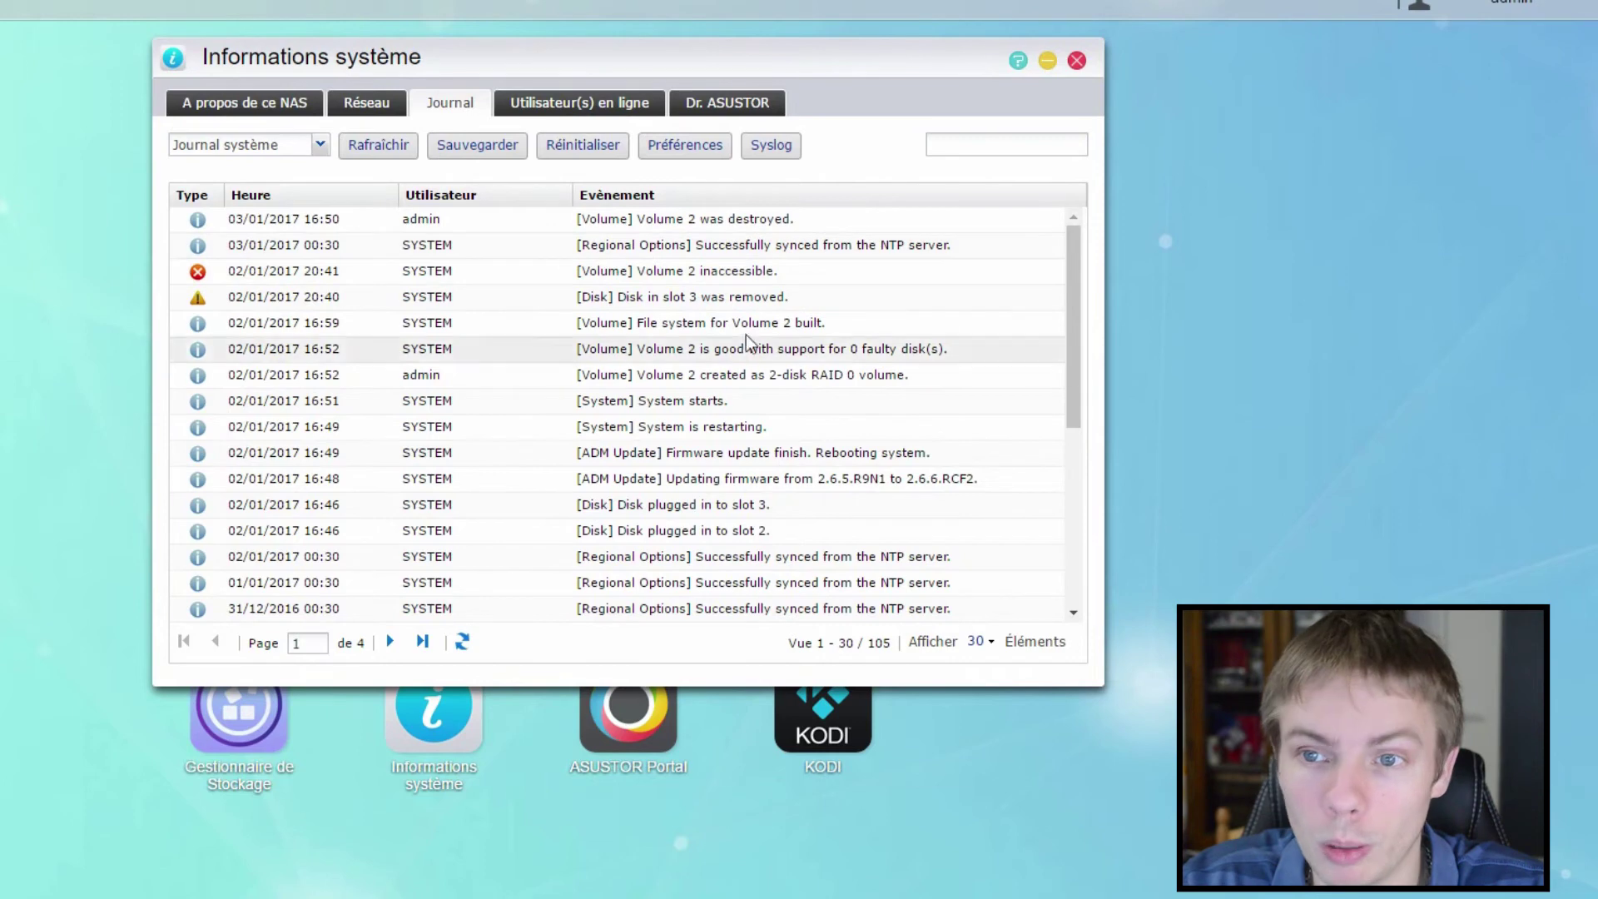
Check the Utilisateur(s) en ligne list and Dr. ASUSTOR's S.M.A.R.T. warning for Disque 1.
left_click(574, 105)
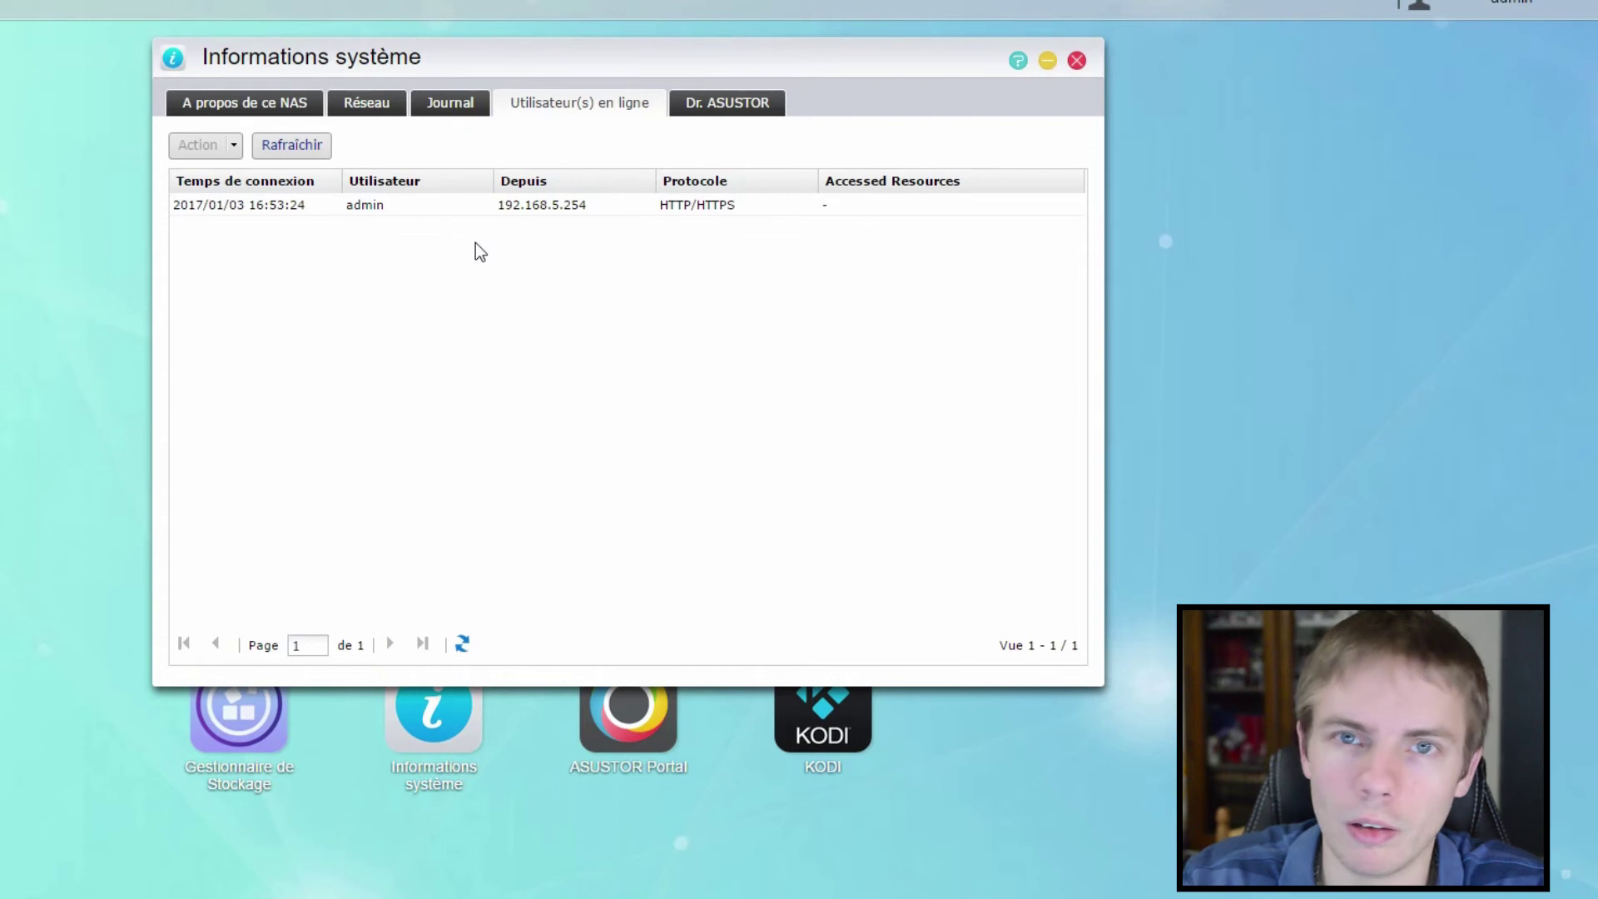
left_click(710, 104)
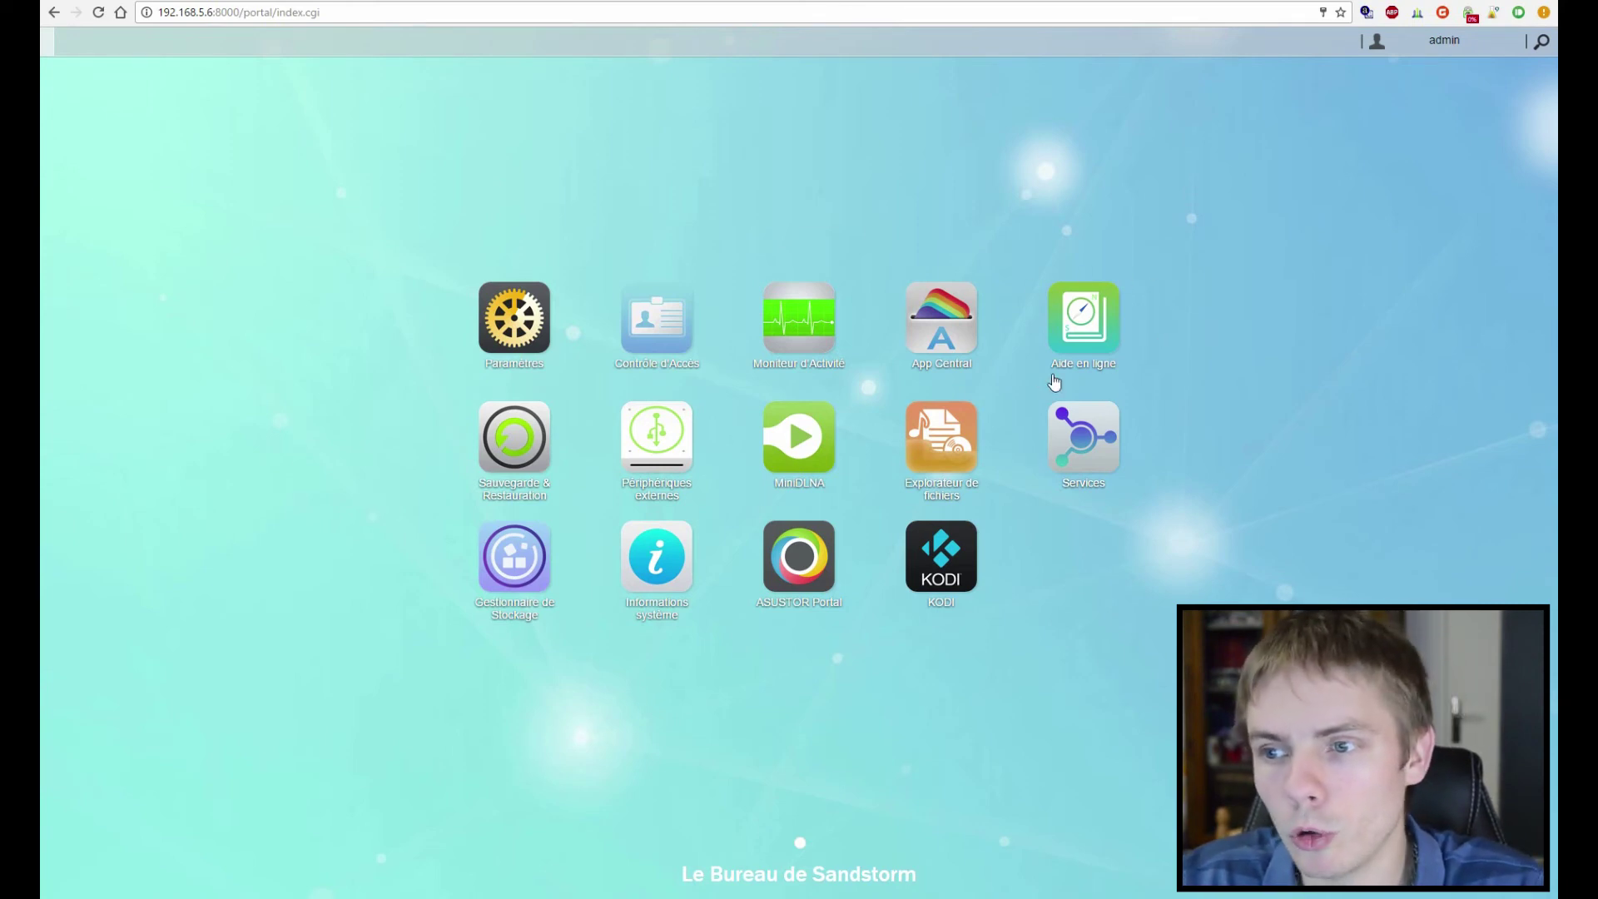
left_click(1094, 337)
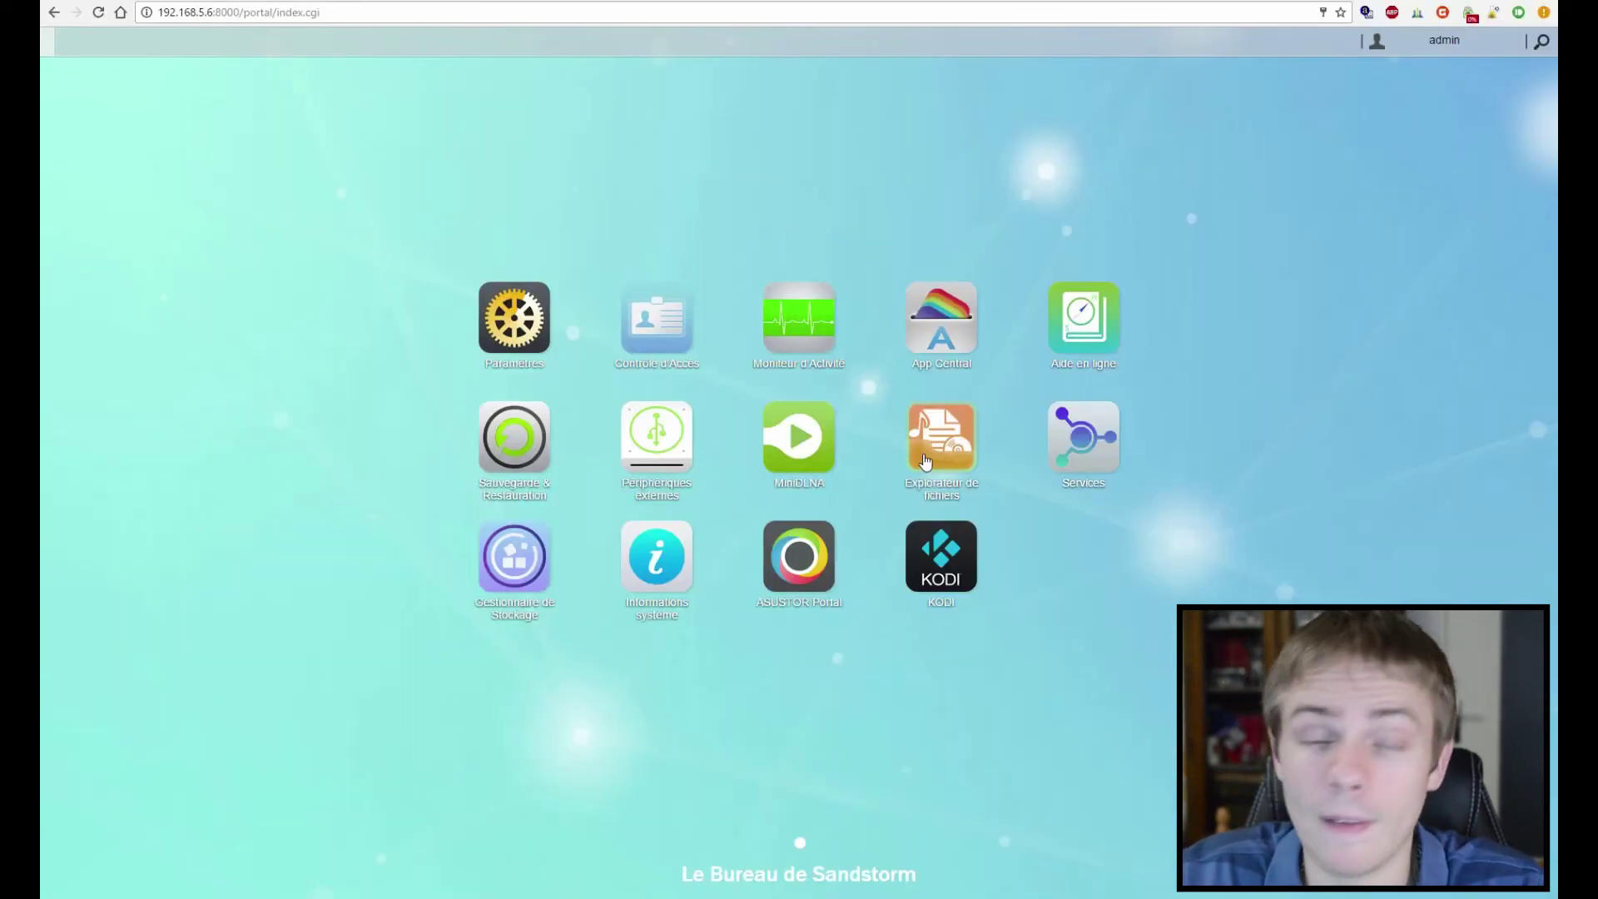
left_click(926, 460)
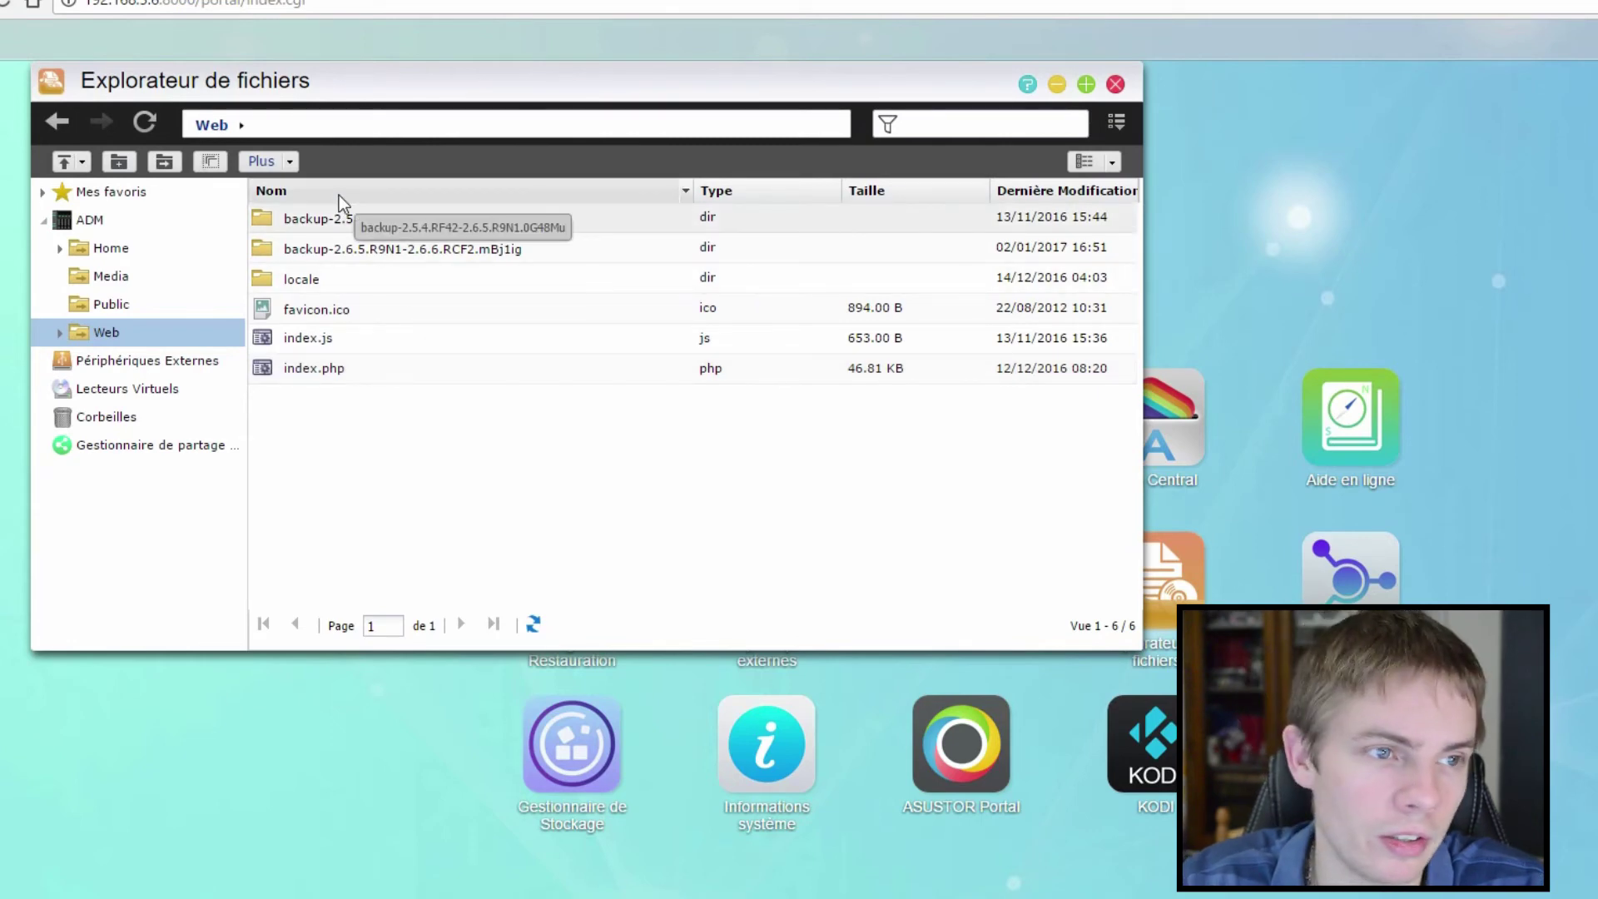
left_click(1116, 85)
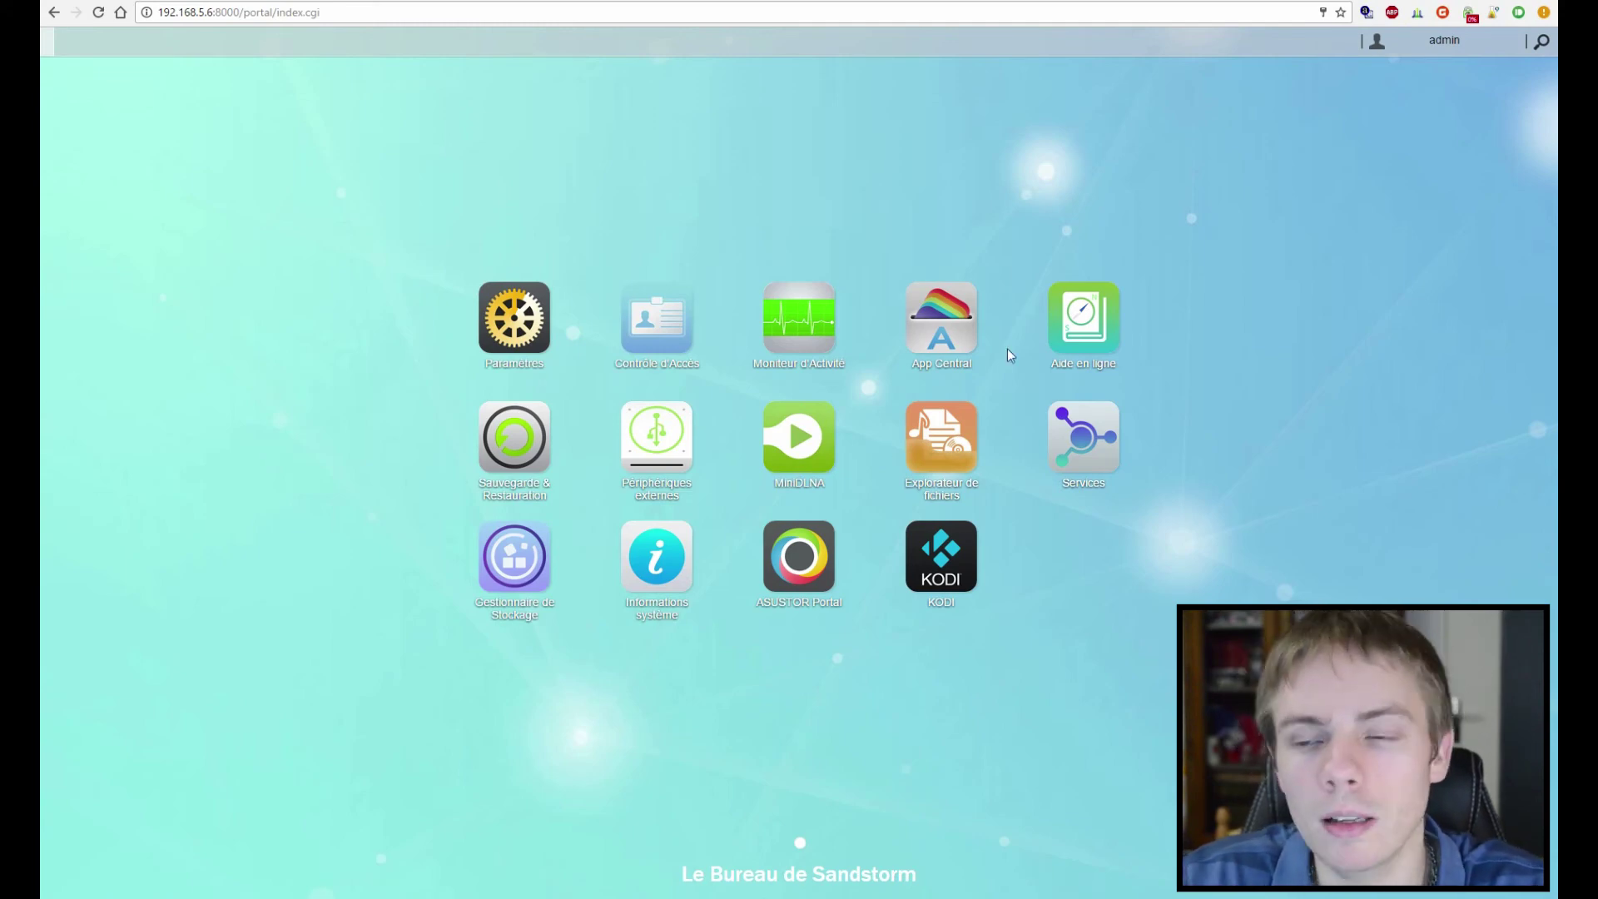
Browse the Toutes les Applications catalogue in App Central.
left_click(966, 343)
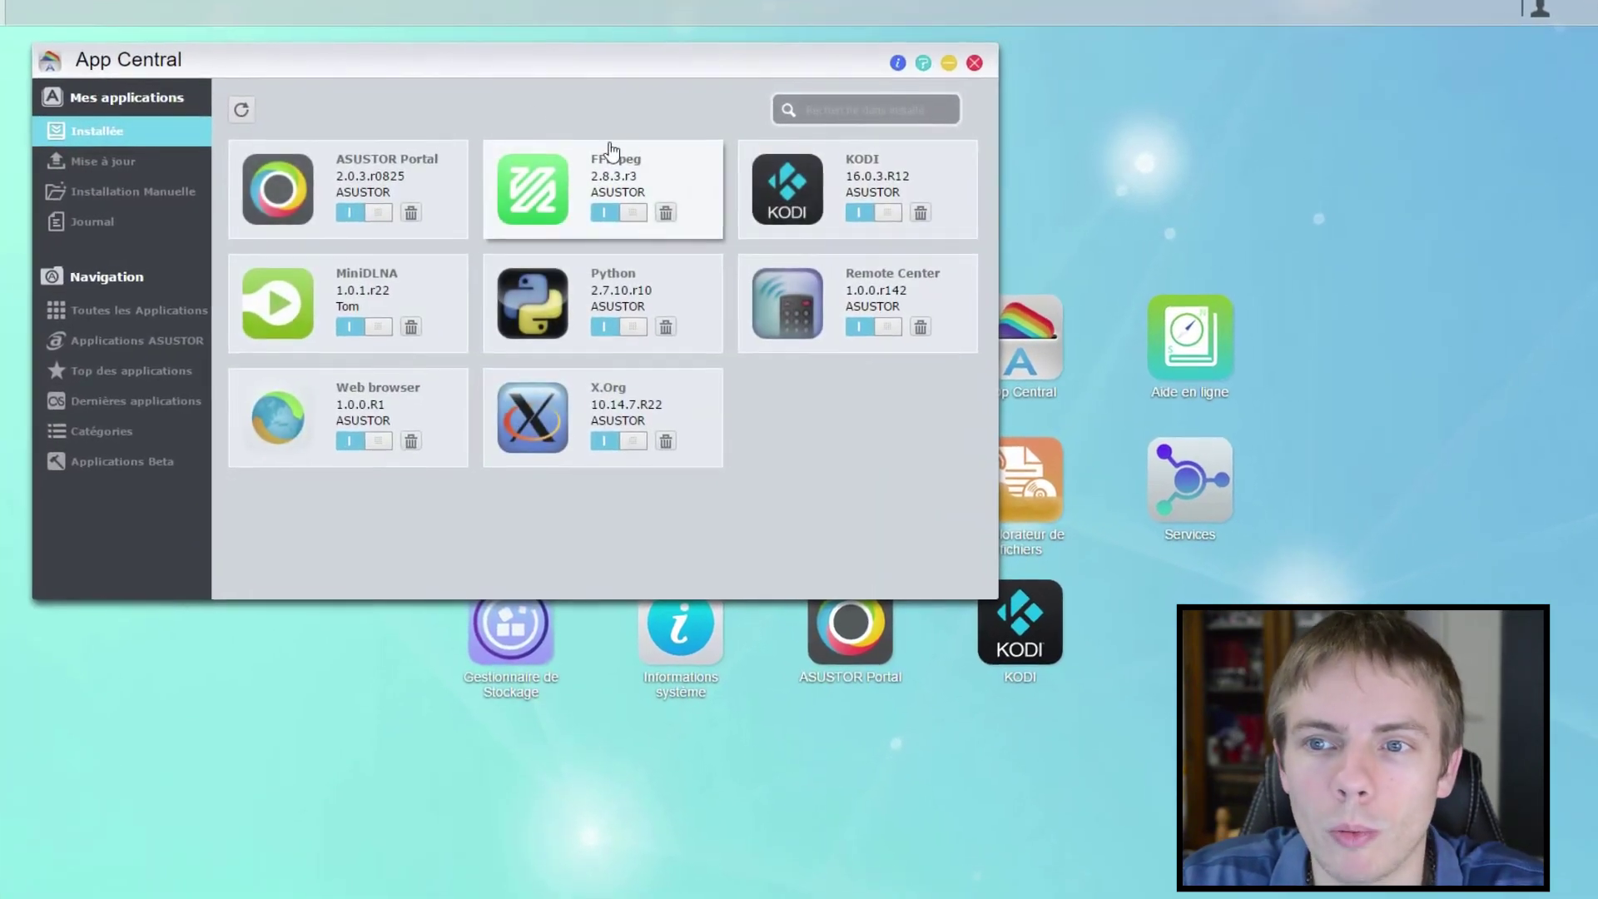
left_click_drag(479, 74, 525, 75)
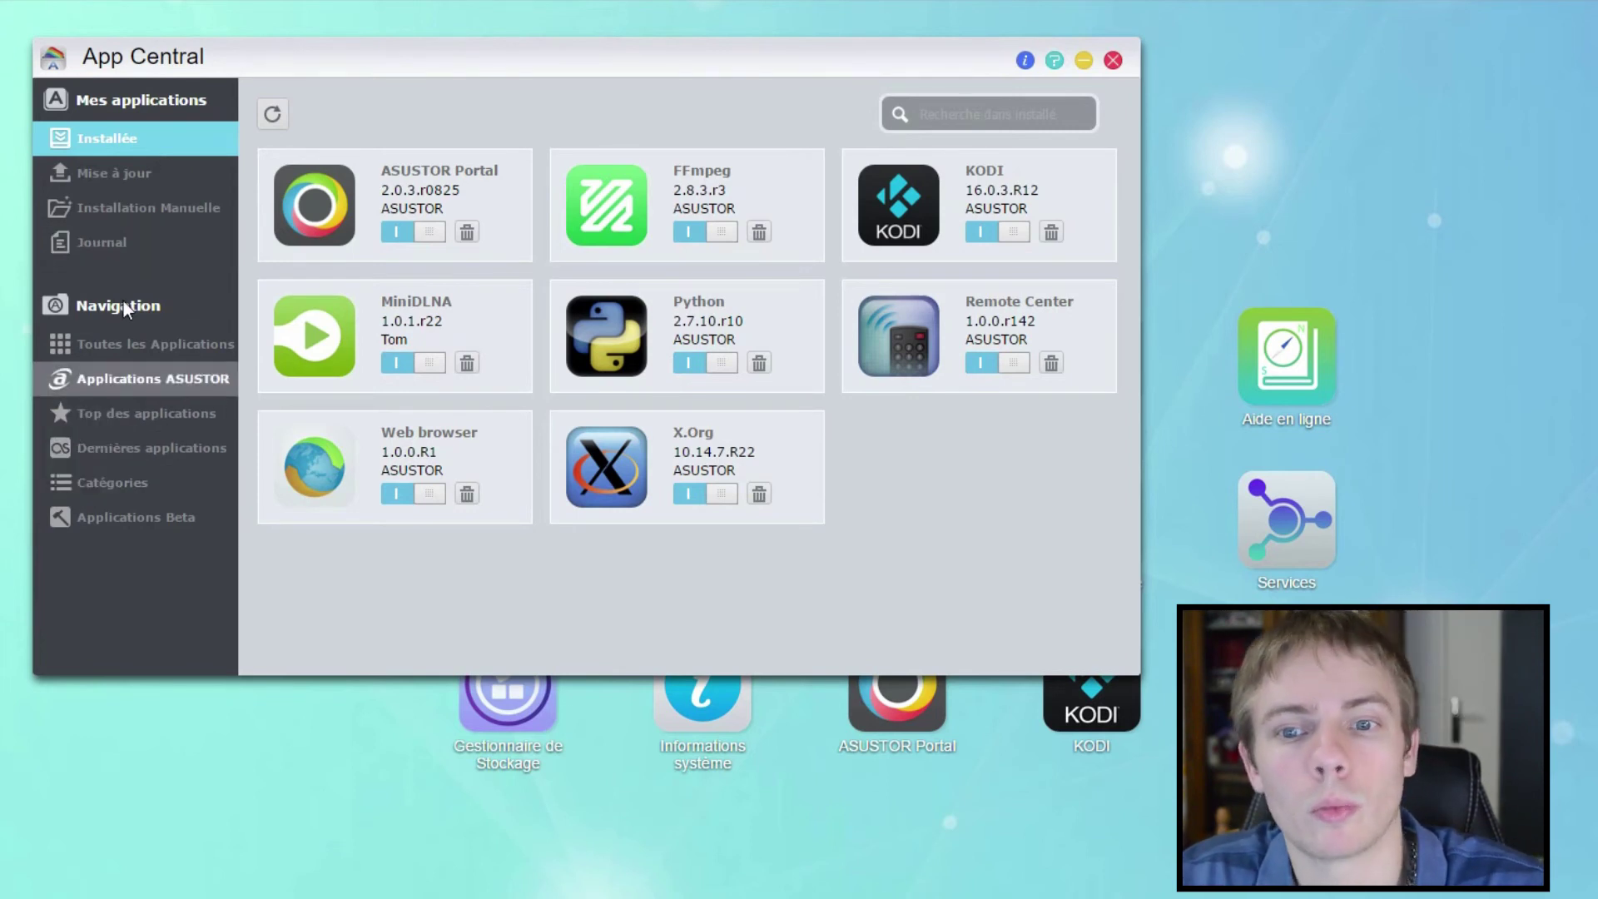
left_click(127, 353)
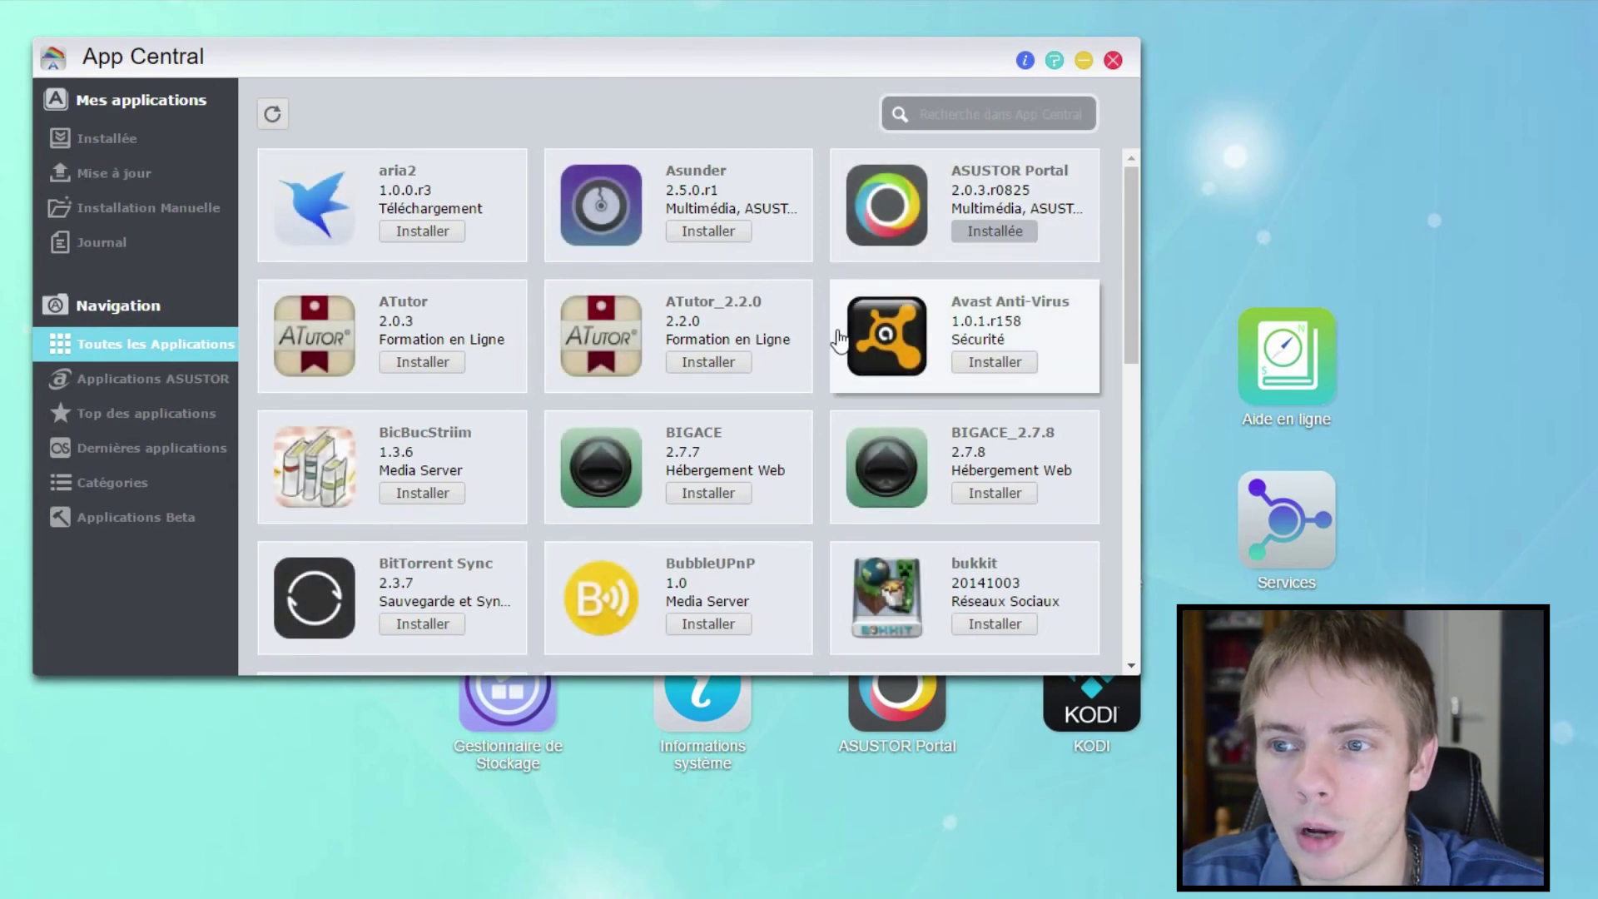
scroll(844, 338, "down", 8)
scroll(843, 339, "down", 8)
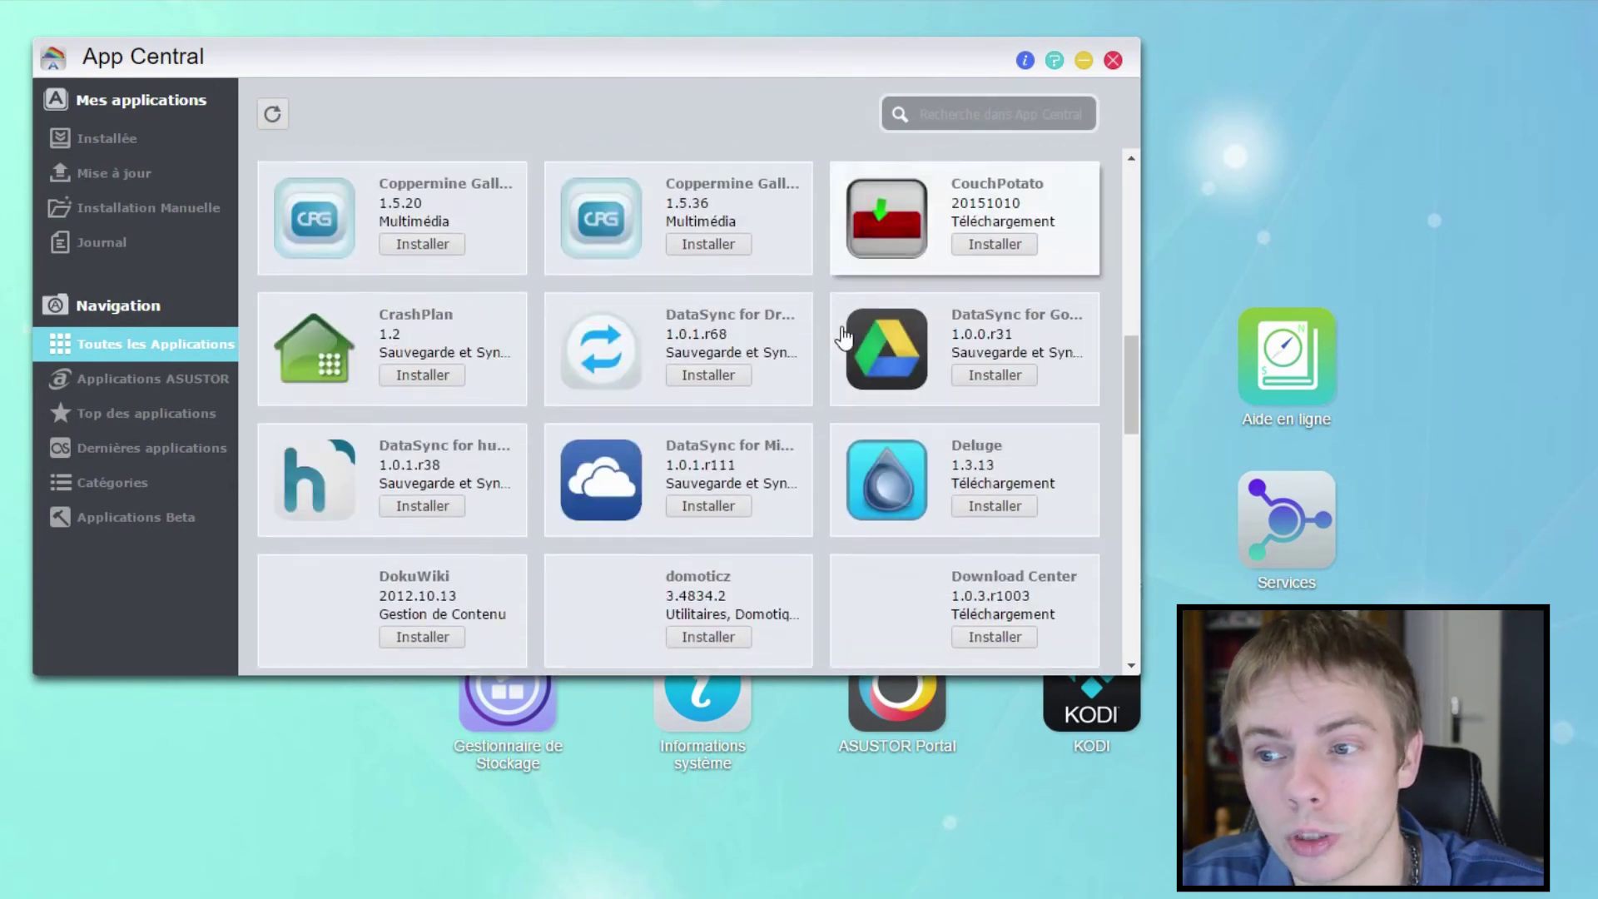
scroll(841, 337, "up", 6)
scroll(838, 331, "up", 6)
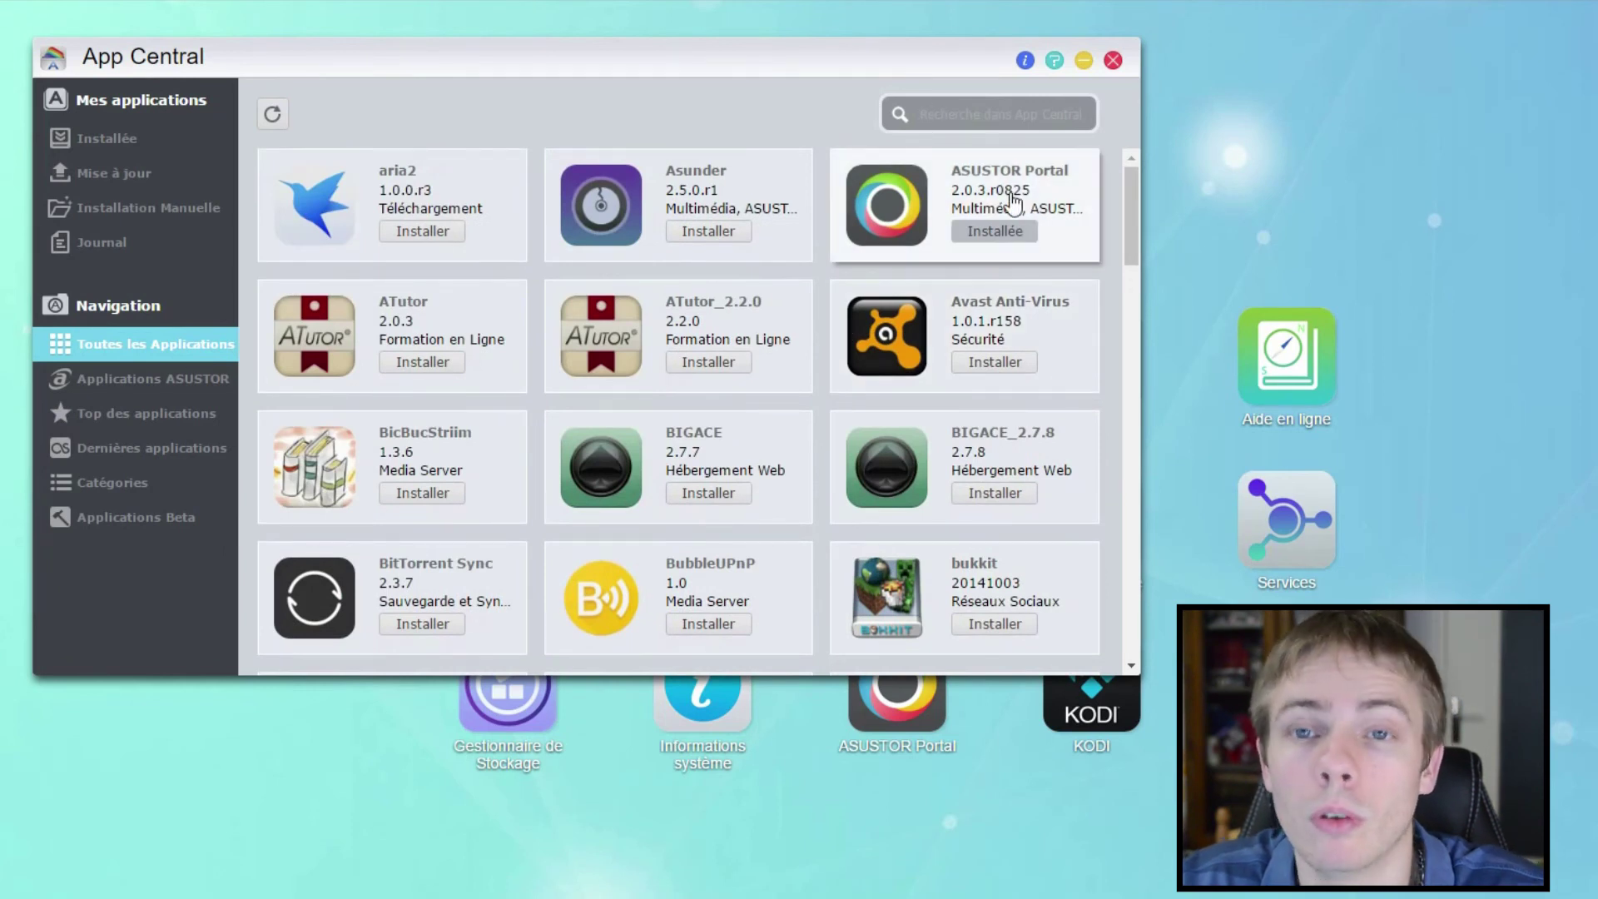
Search App Central for glpi, then move KODI to just before Sauvegarde & Restauration.
type("glpi")
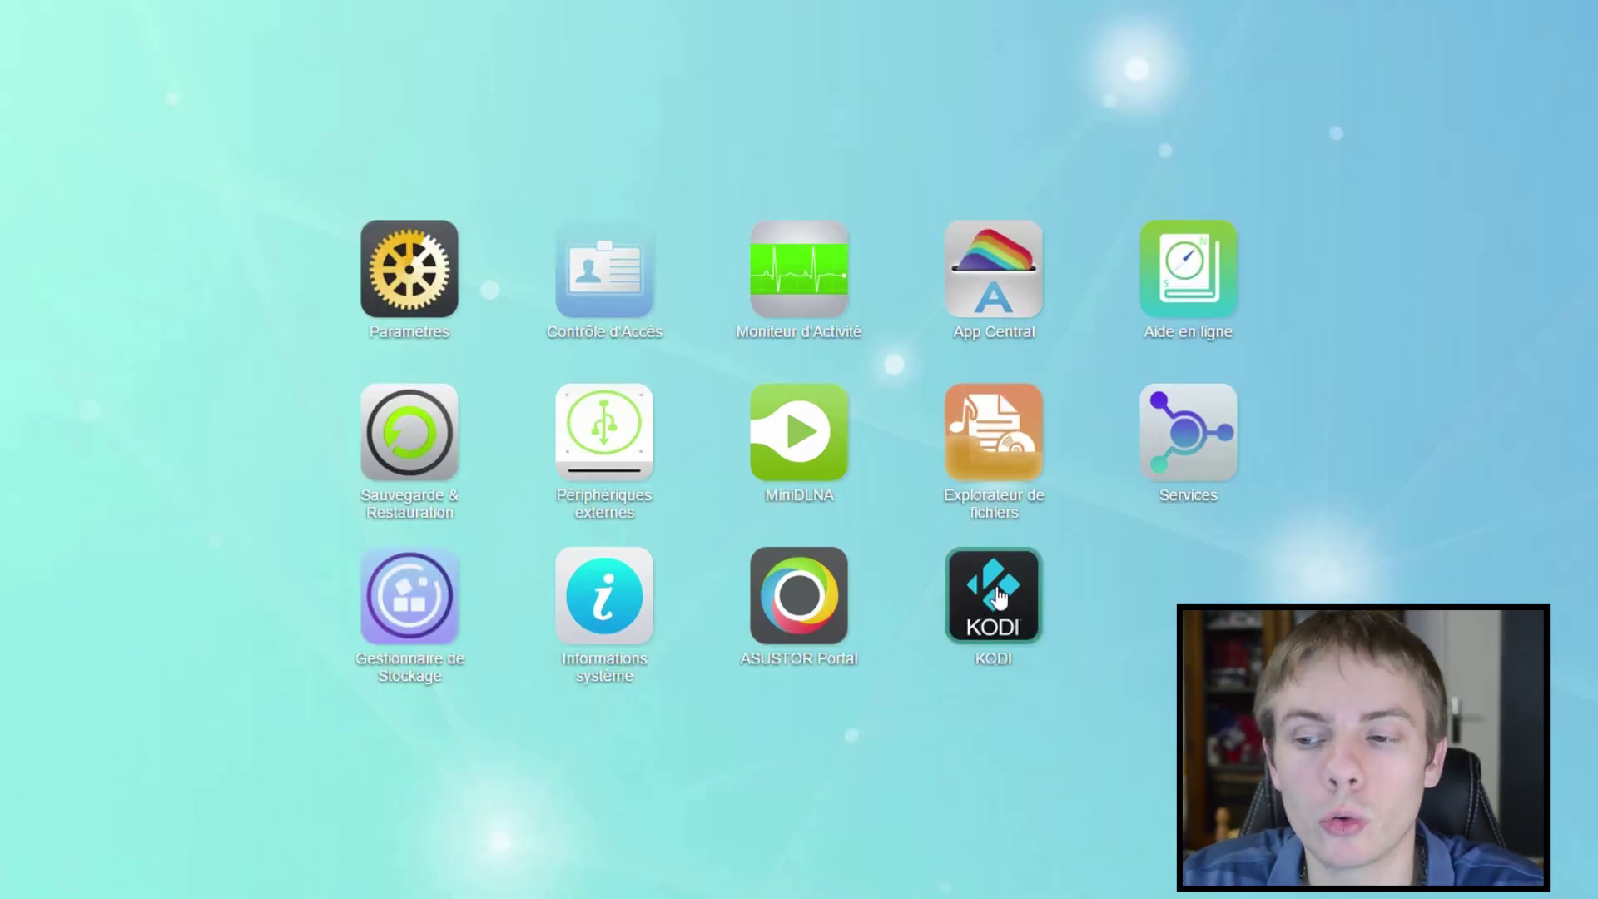
left_click_drag(916, 575, 332, 371)
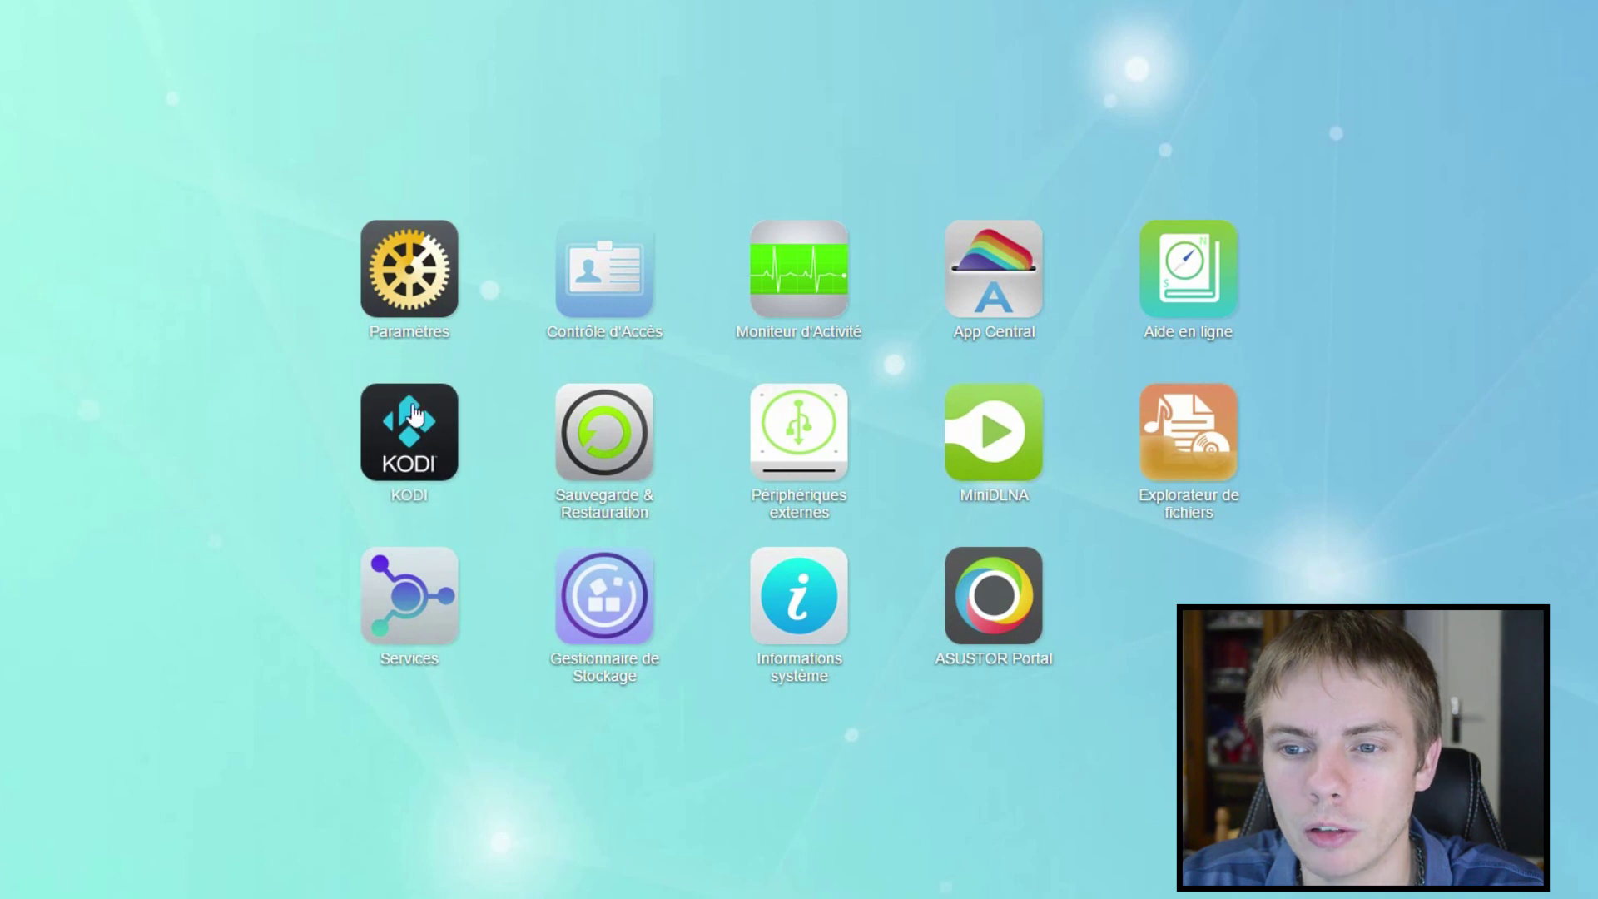